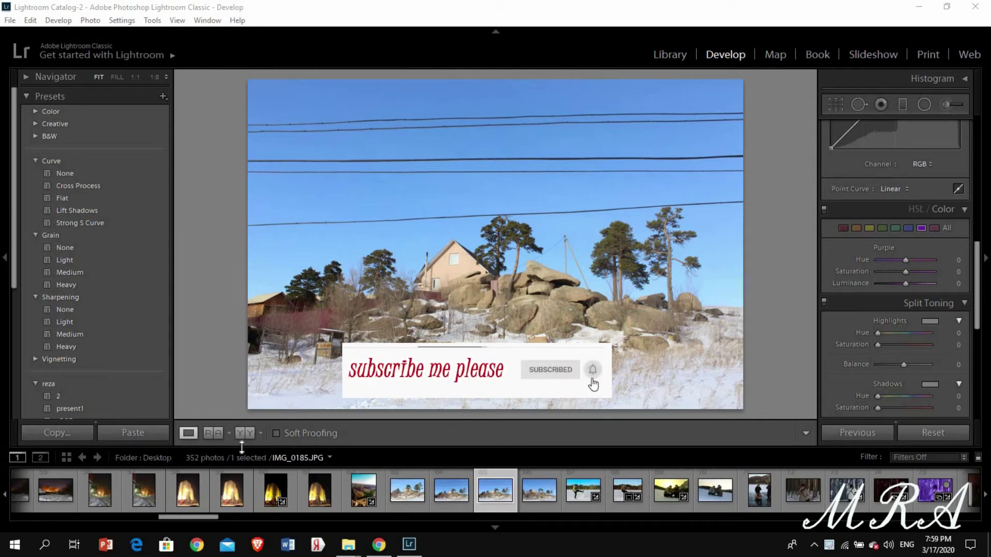
# Step: In the Basic panel, set Temp +19, Tint −5, Exposure −0.60 and Contrast +26
pyautogui.scroll(5, 845, 275)
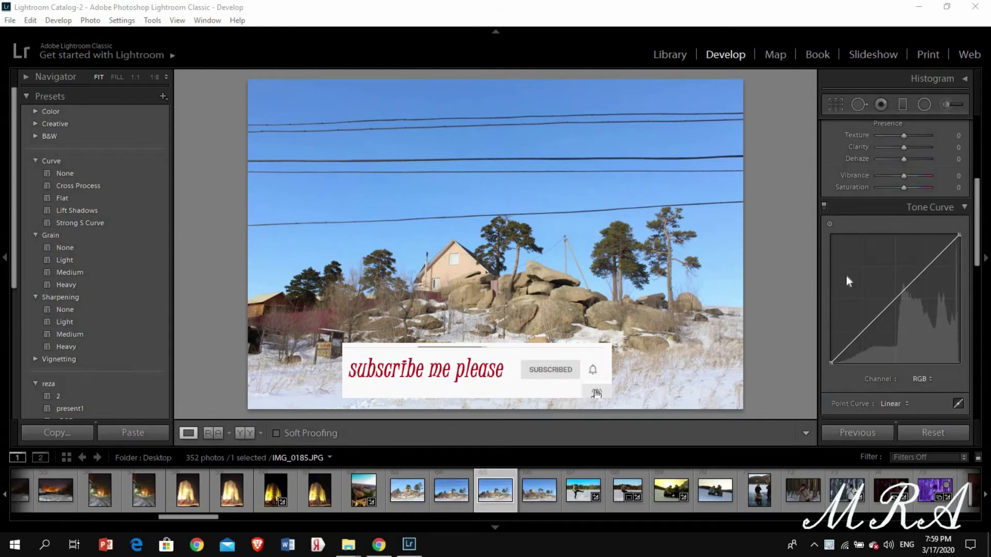
pyautogui.scroll(5, 845, 275)
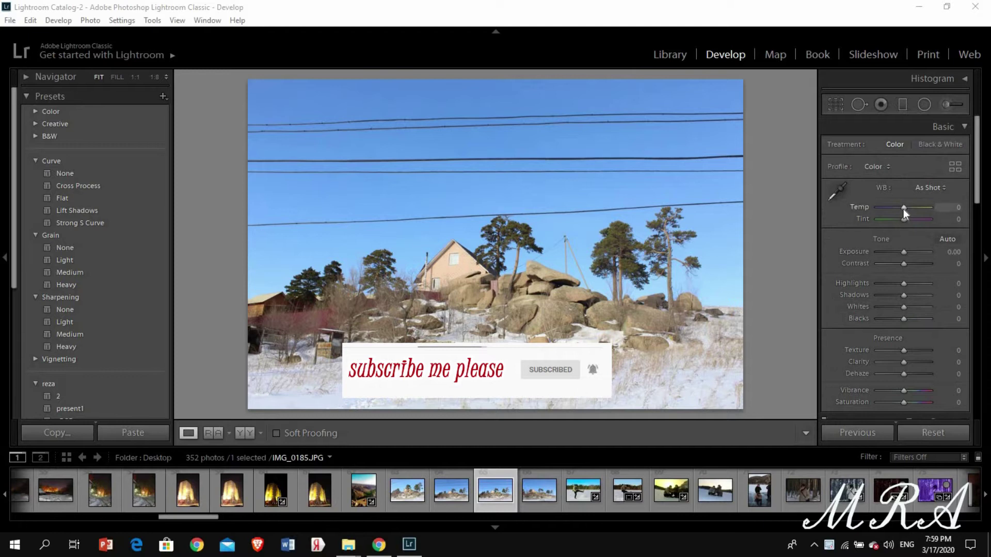
pyautogui.moveTo(904, 209); pyautogui.dragTo(900, 220)
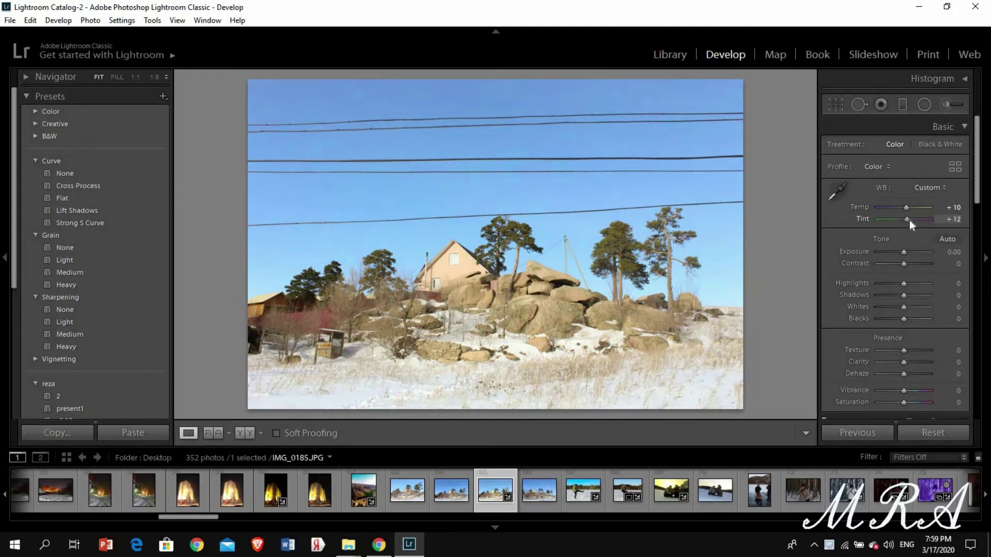
pyautogui.moveTo(910, 220); pyautogui.dragTo(909, 208)
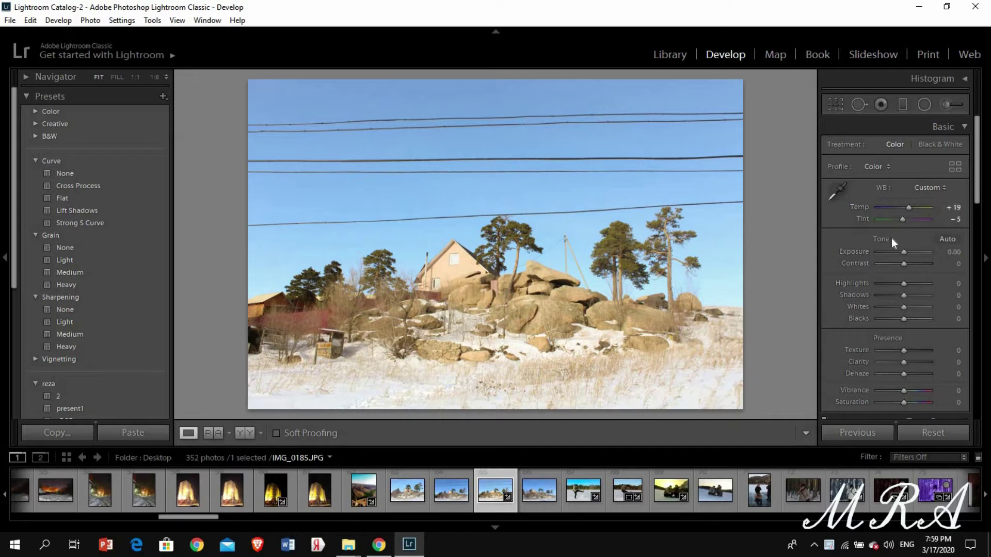
pyautogui.moveTo(906, 262)
pyautogui.mouseDown()
pyautogui.moveTo(915, 265)
pyautogui.moveTo(913, 252)
pyautogui.moveTo(903, 257)
pyautogui.mouseUp()
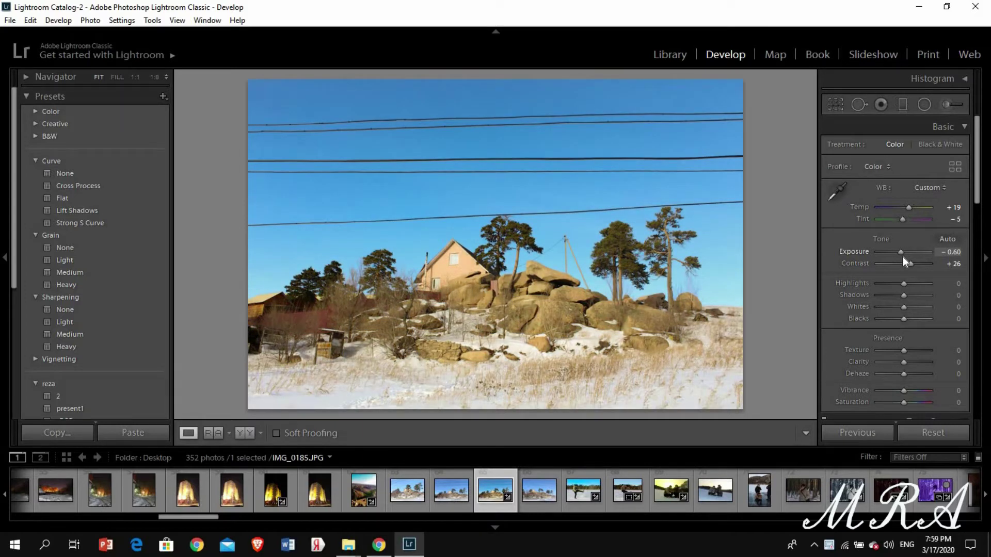
# Step: Set Exposure −0.48, Highlights −100, Shadows −19, Whites +24 and Blacks −45 in Basic
pyautogui.moveTo(904, 256); pyautogui.dragTo(904, 256)
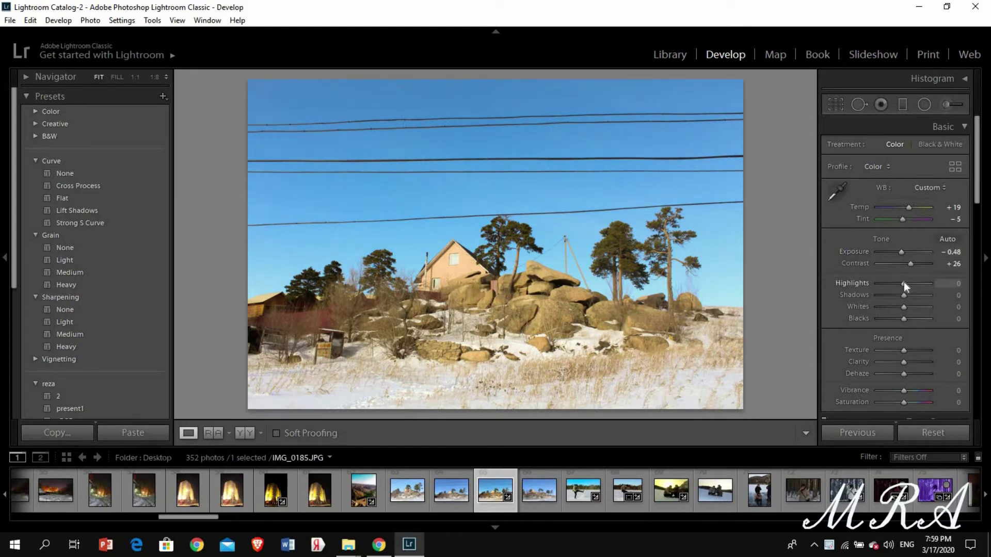
pyautogui.moveTo(867, 284); pyautogui.dragTo(826, 284)
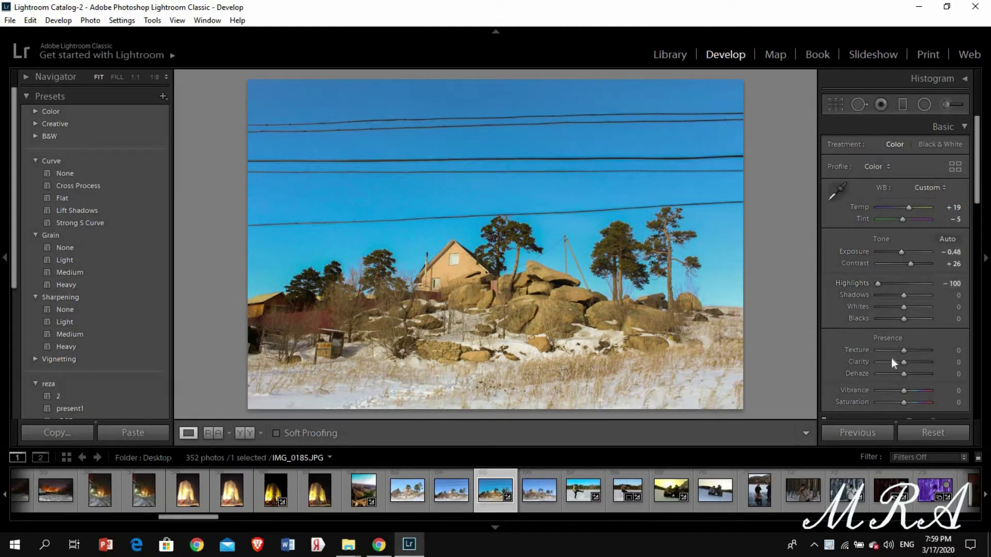
pyautogui.moveTo(903, 296)
pyautogui.mouseDown()
pyautogui.moveTo(899, 304)
pyautogui.moveTo(925, 312)
pyautogui.moveTo(901, 321)
pyautogui.mouseUp()
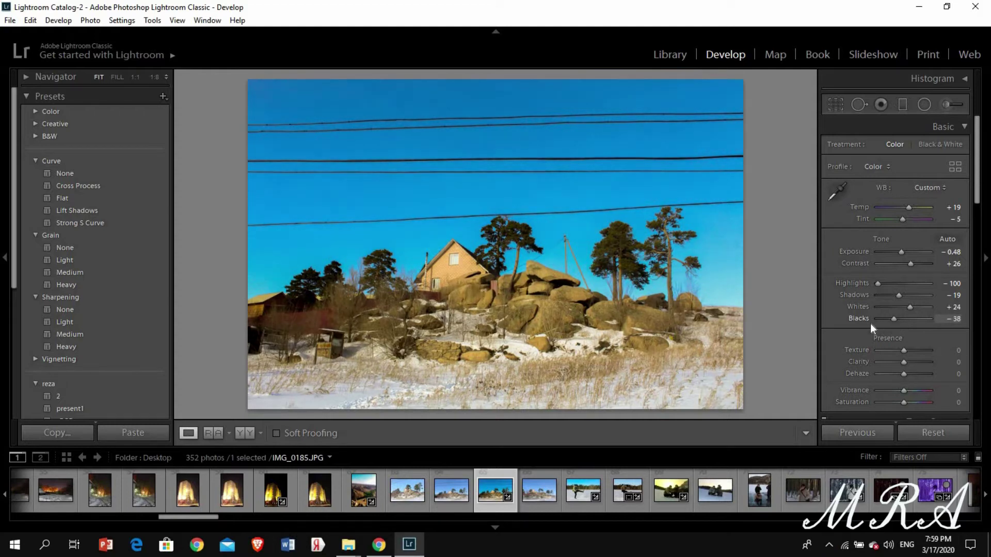
pyautogui.moveTo(887, 323)
pyautogui.mouseDown()
pyautogui.moveTo(859, 326)
pyautogui.moveTo(888, 325)
pyautogui.mouseUp()
# Step: Switch the preview to Fill and set Texture +5 and Clarity +14
pyautogui.click(117, 77)
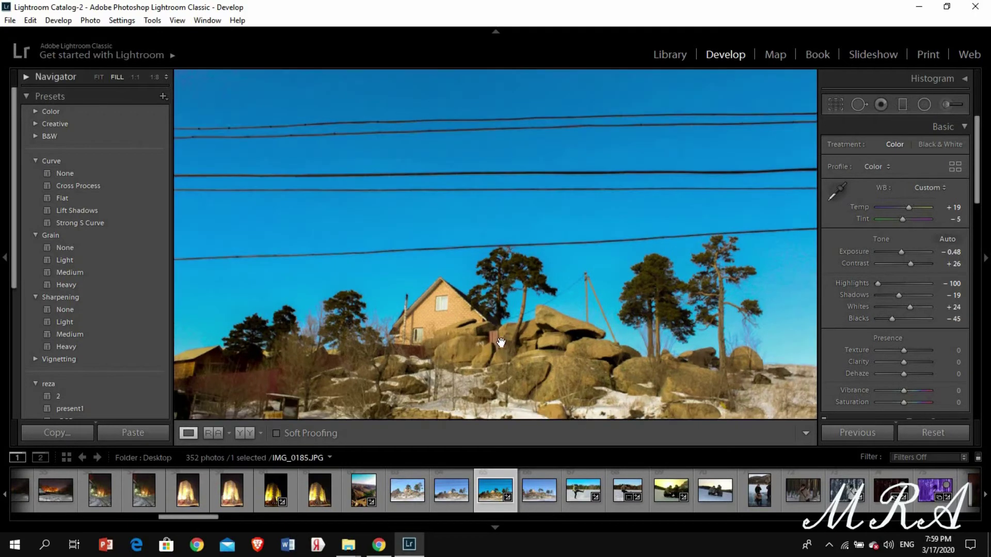
pyautogui.scroll(-1, 502, 213)
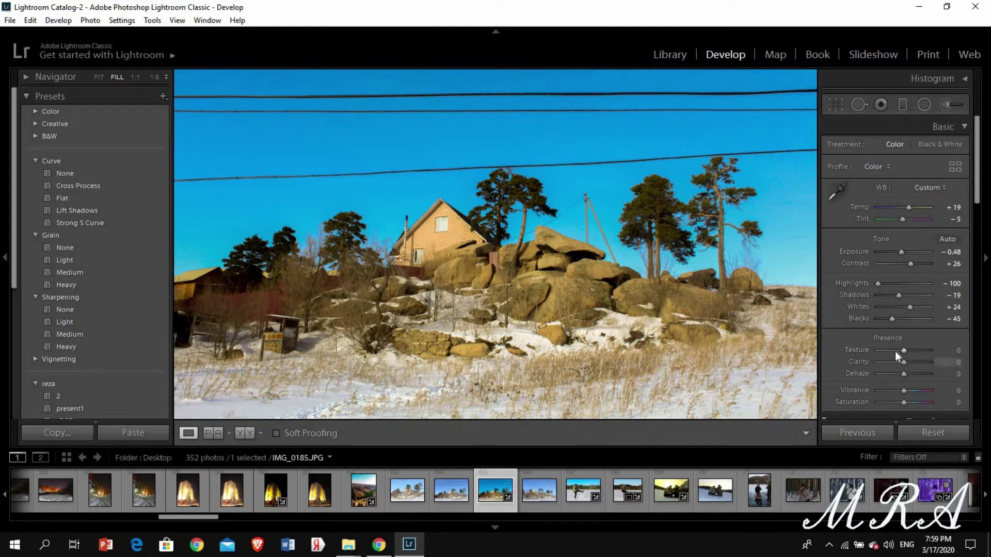
pyautogui.moveTo(913, 354)
pyautogui.mouseDown()
pyautogui.moveTo(888, 356)
pyautogui.moveTo(903, 354)
pyautogui.mouseUp()
pyautogui.moveTo(906, 363); pyautogui.dragTo(907, 364)
# Step: Set Dehaze +21, Vibrance +17 and Saturation +9 in Presence
pyautogui.scroll(7, 909, 364)
pyautogui.scroll(7, 912, 363)
pyautogui.scroll(-2, 910, 364)
pyautogui.moveTo(906, 373)
pyautogui.mouseDown()
pyautogui.moveTo(889, 373)
pyautogui.moveTo(911, 374)
pyautogui.moveTo(912, 389)
pyautogui.moveTo(898, 402)
pyautogui.mouseUp()
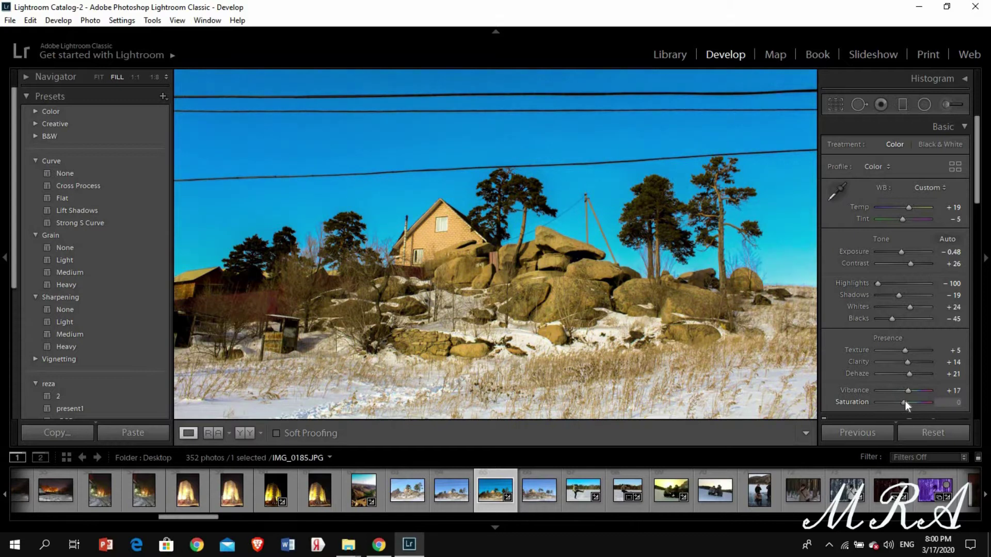
pyautogui.moveTo(898, 402)
pyautogui.mouseDown()
pyautogui.moveTo(889, 402)
pyautogui.moveTo(905, 402)
pyautogui.mouseUp()
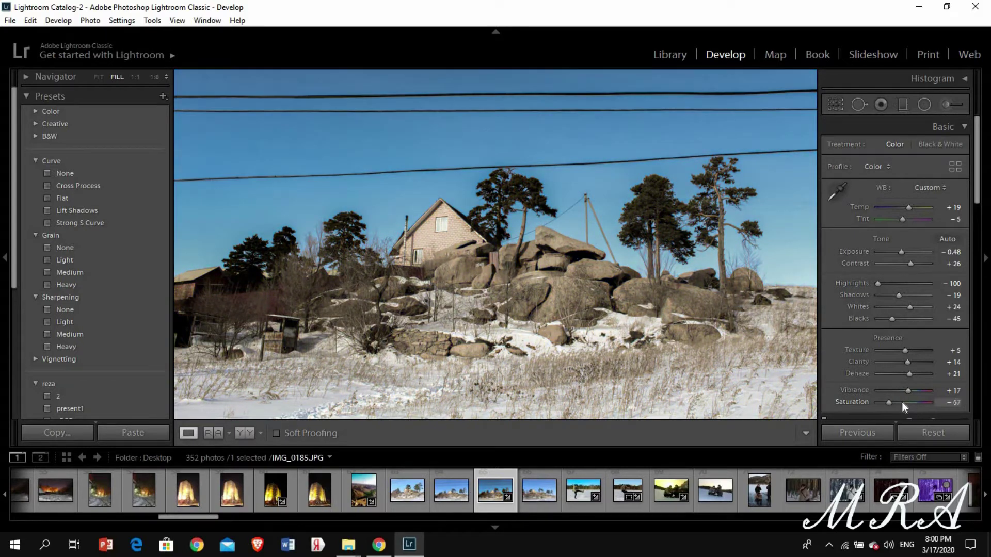
pyautogui.doubleClick(906, 402)
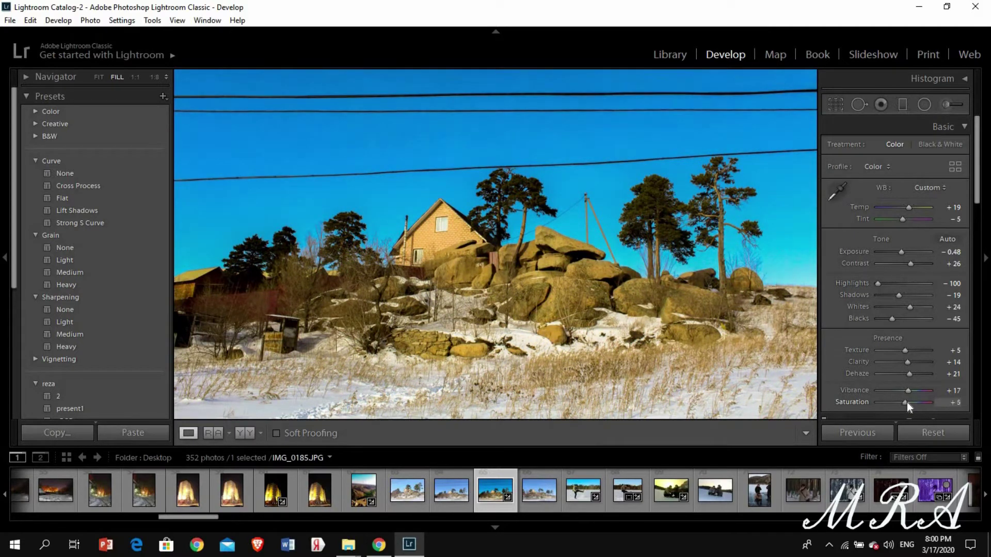
# Step: Add shadow and highlight points to the tone curve and pull in the white point
pyautogui.scroll(-3, 859, 372)
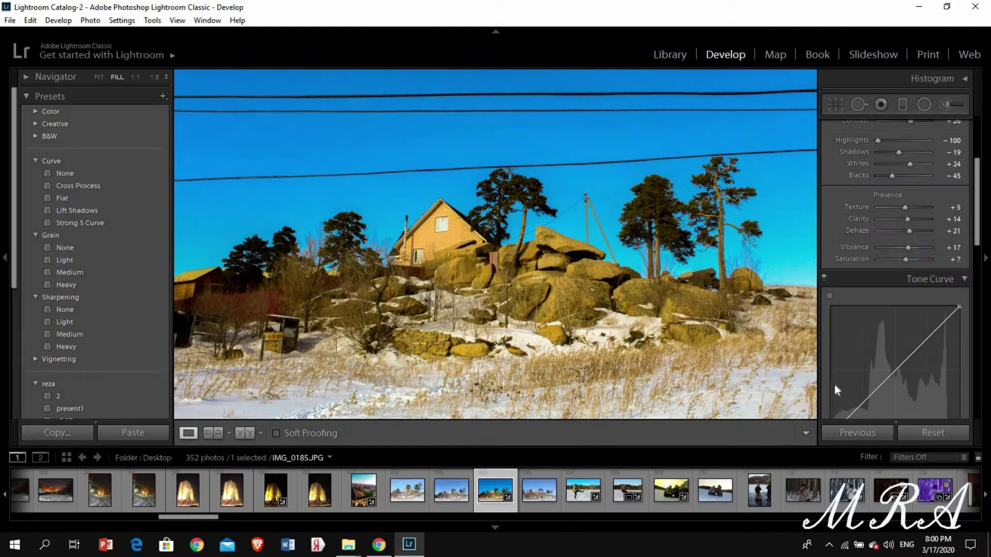
pyautogui.scroll(-2, 834, 385)
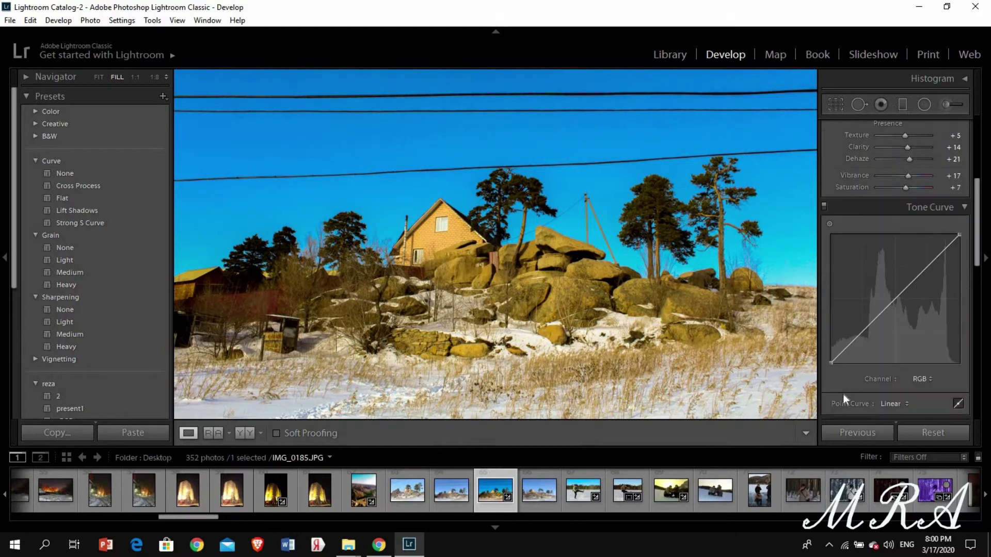
pyautogui.click(865, 330)
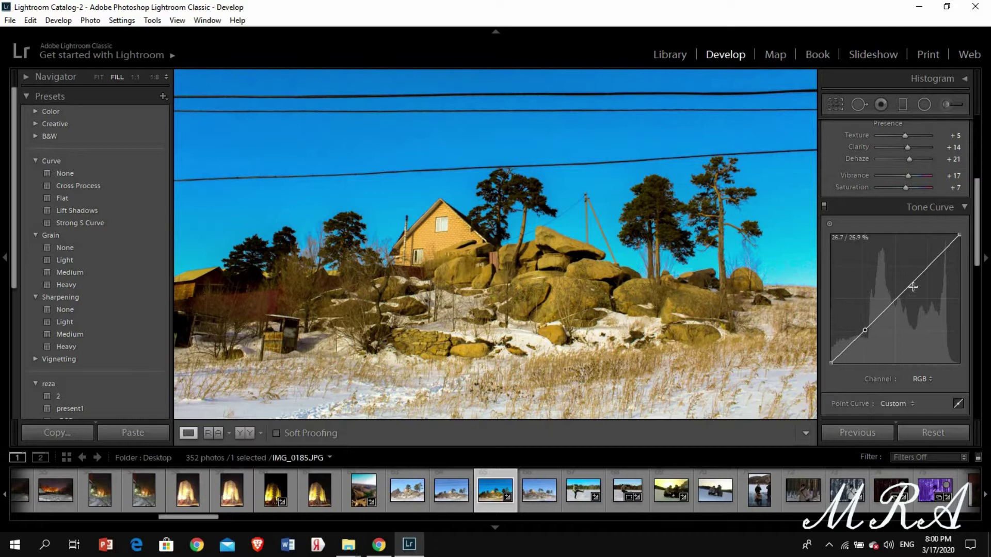
pyautogui.click(916, 281)
pyautogui.moveTo(959, 234)
pyautogui.mouseDown()
pyautogui.moveTo(947, 234)
pyautogui.moveTo(967, 262)
pyautogui.moveTo(965, 231)
pyautogui.moveTo(955, 235)
pyautogui.mouseUp()
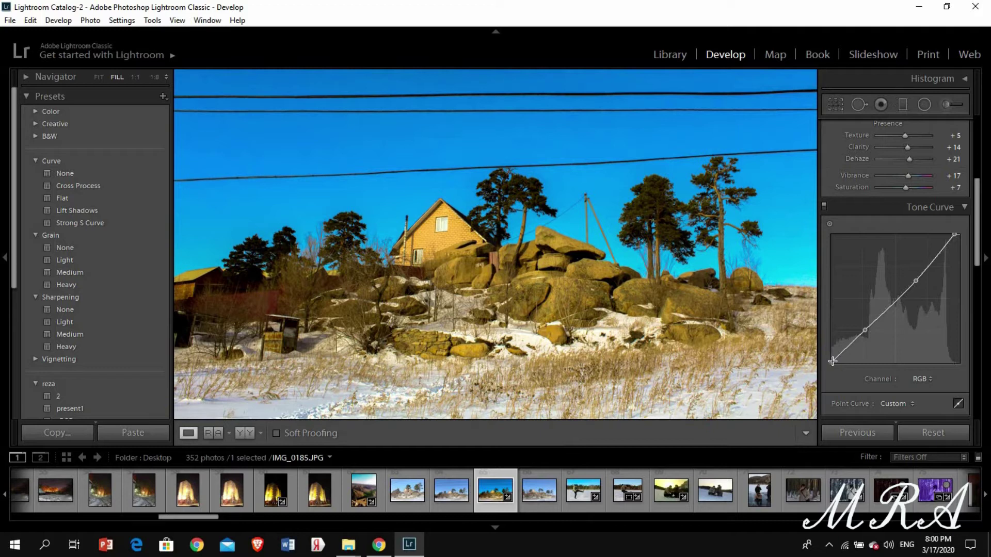
# Step: Raise the curve's black point slightly and fine-tune the shadow and highlight points
pyautogui.moveTo(832, 364); pyautogui.dragTo(823, 361)
pyautogui.hotkey('ctrl', 'z')
pyautogui.moveTo(835, 364); pyautogui.dragTo(835, 365)
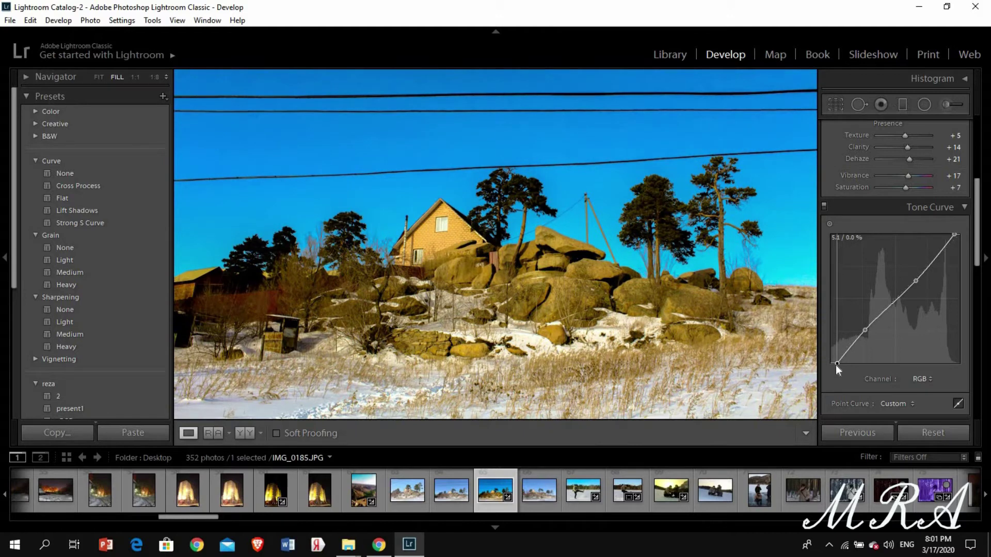
pyautogui.moveTo(865, 332); pyautogui.dragTo(863, 330)
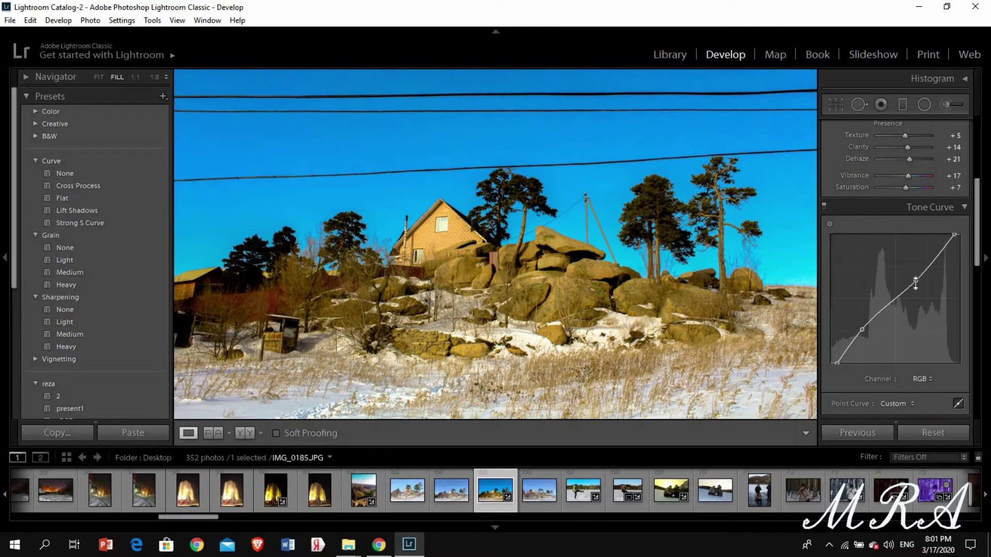
pyautogui.moveTo(915, 282); pyautogui.dragTo(918, 281)
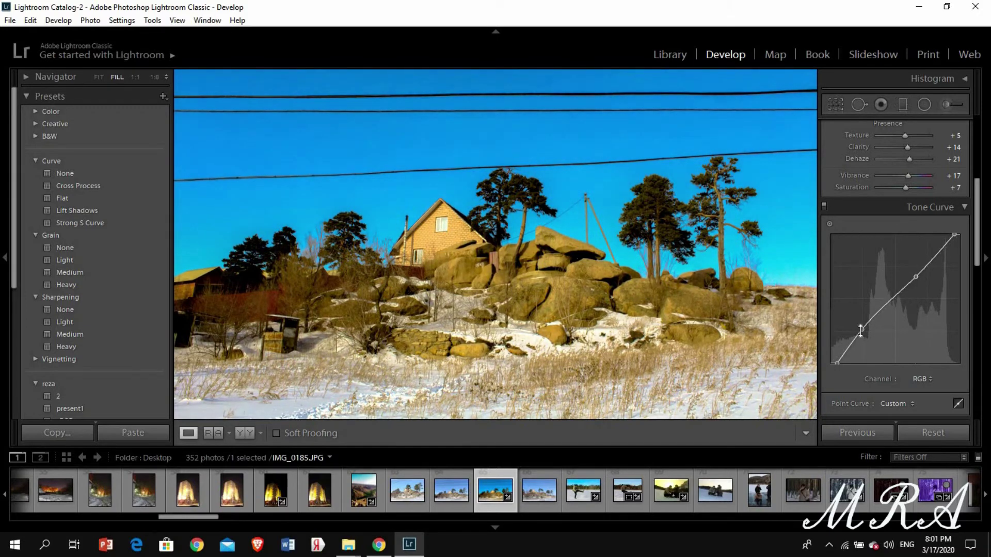
pyautogui.moveTo(863, 333); pyautogui.dragTo(864, 336)
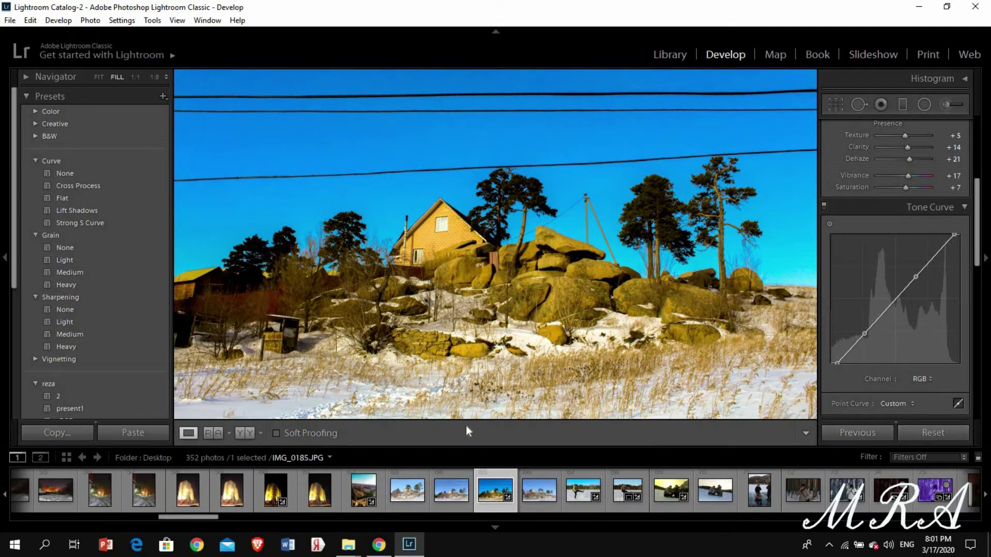
# Step: Compare before/after at Fit, then raise the upper curve point to about 61.6 / 63.7
pyautogui.click(99, 78)
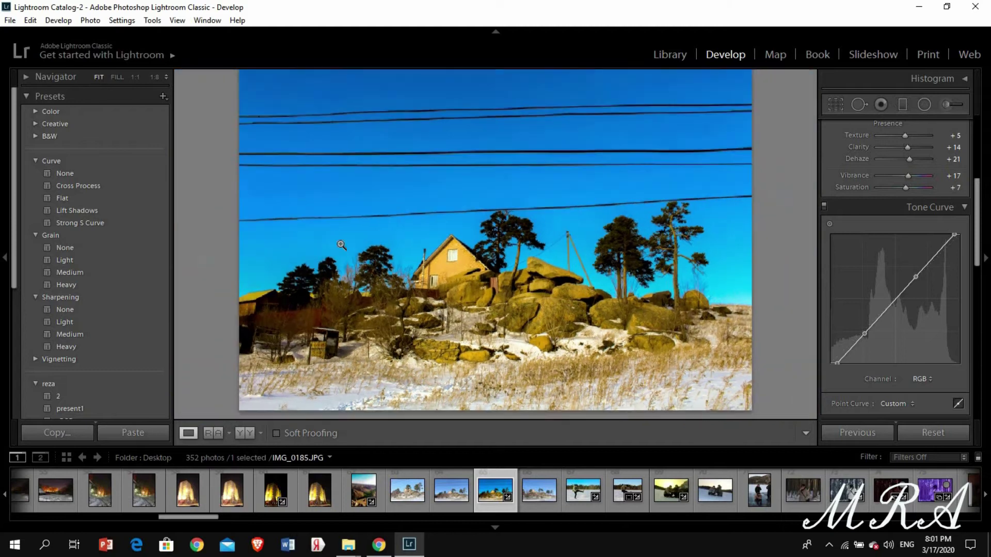
pyautogui.click(247, 432)
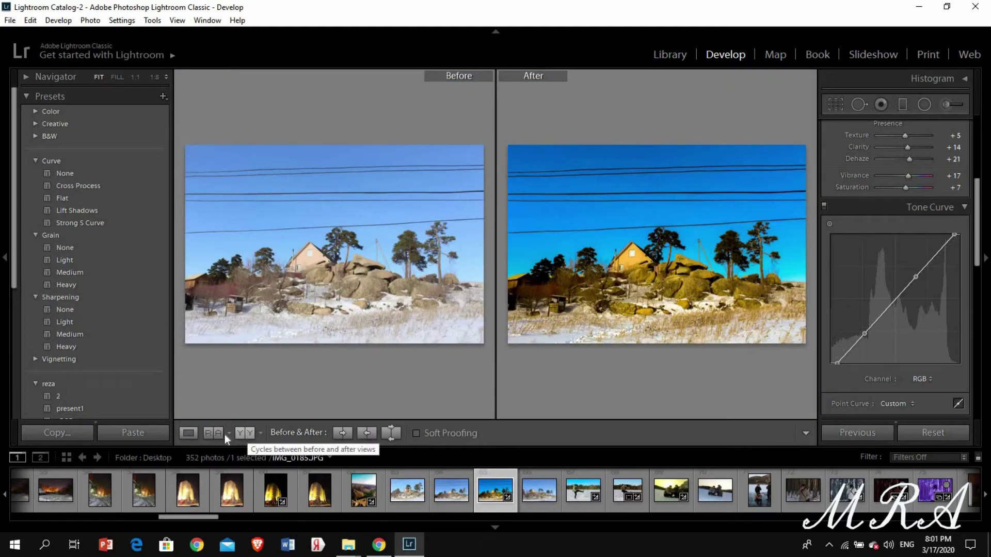
pyautogui.click(196, 433)
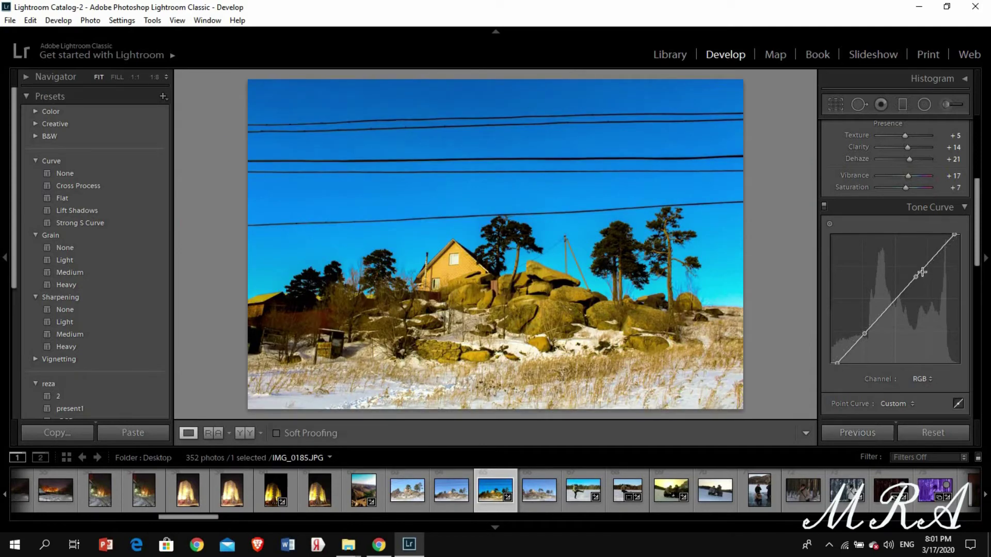
pyautogui.moveTo(921, 284)
pyautogui.mouseDown()
pyautogui.moveTo(915, 274)
pyautogui.moveTo(910, 282)
pyautogui.mouseUp()
# Step: Shift the Orange hue toward yellow, set Orange saturation −29 and brighten its luminance
pyautogui.scroll(-3, 890, 373)
pyautogui.scroll(-2, 893, 373)
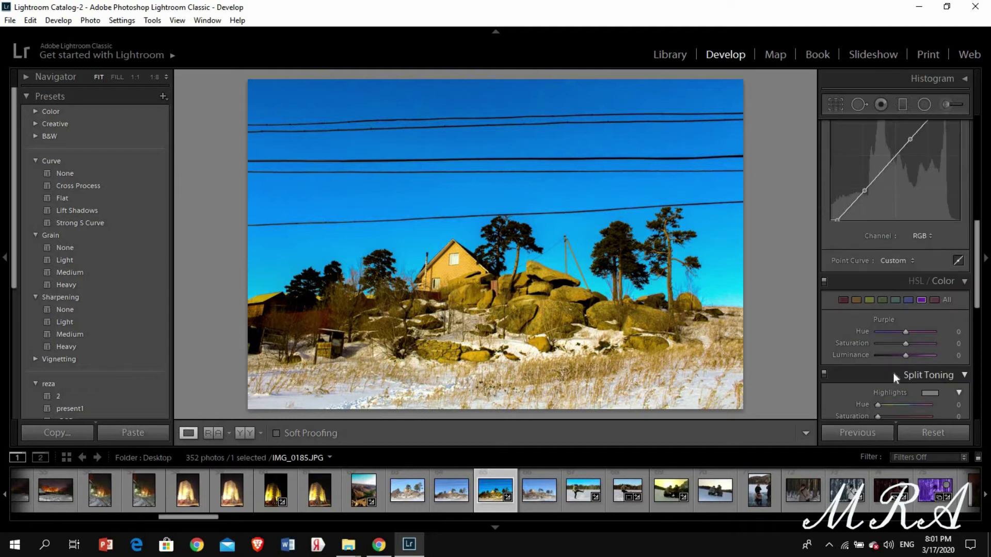
pyautogui.scroll(-2, 894, 373)
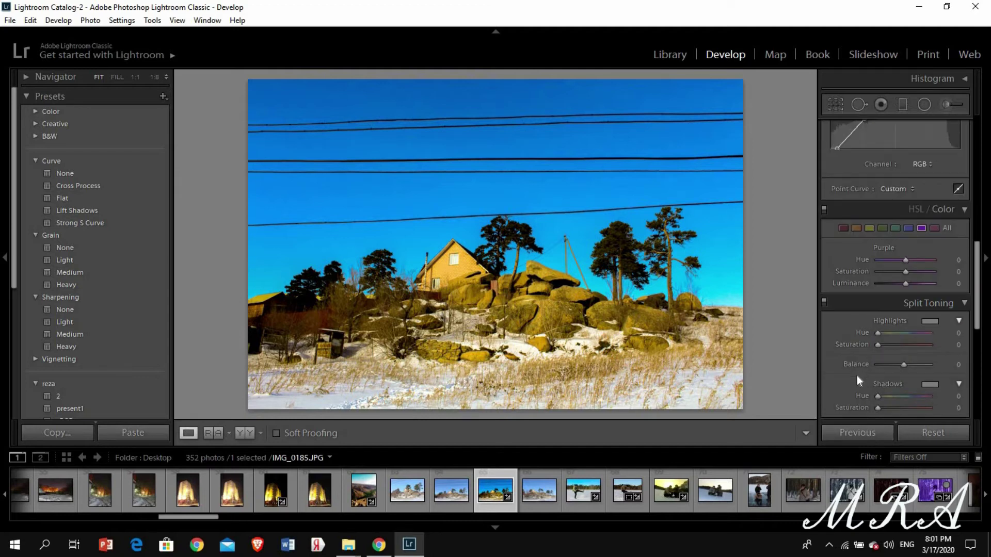
pyautogui.click(854, 228)
pyautogui.moveTo(907, 260); pyautogui.dragTo(916, 265)
pyautogui.moveTo(917, 264); pyautogui.dragTo(892, 271)
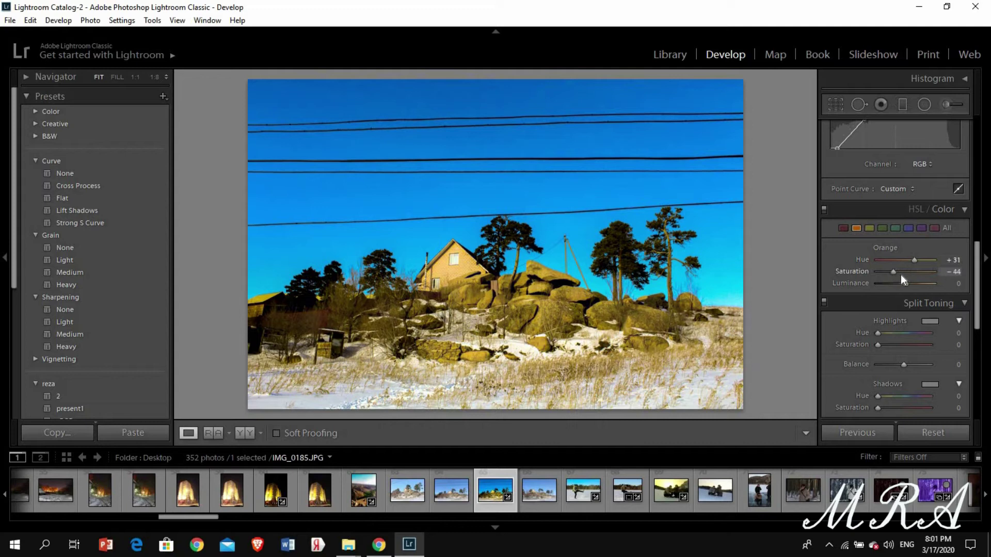
pyautogui.click(898, 273)
pyautogui.moveTo(905, 284)
pyautogui.mouseDown()
pyautogui.moveTo(915, 283)
pyautogui.moveTo(904, 272)
pyautogui.mouseUp()
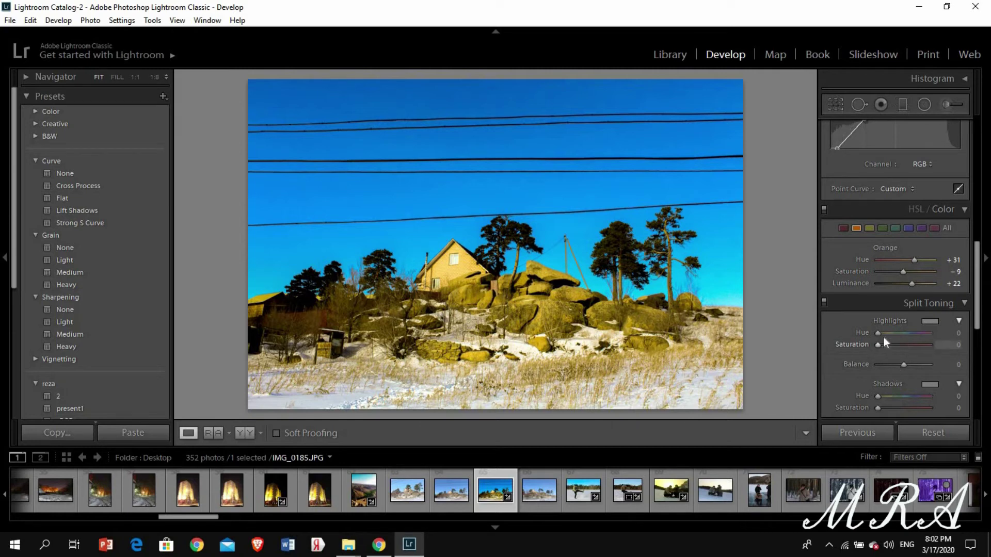
# Step: Shift the Yellow hue, lower Yellow saturation and brighten yellow luminance
pyautogui.click(868, 228)
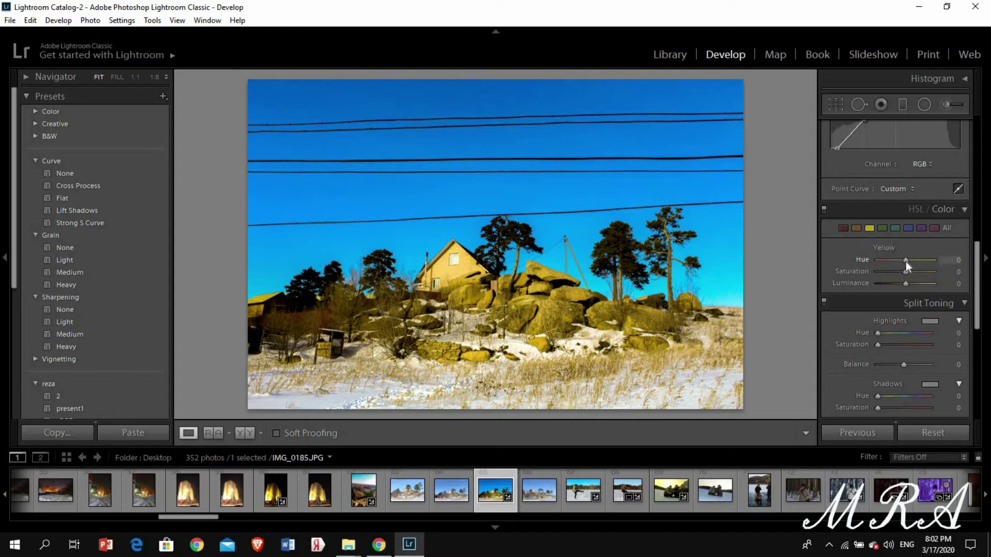
pyautogui.click(919, 262)
pyautogui.moveTo(911, 265); pyautogui.dragTo(907, 275)
pyautogui.click(903, 275)
pyautogui.moveTo(907, 284); pyautogui.dragTo(915, 283)
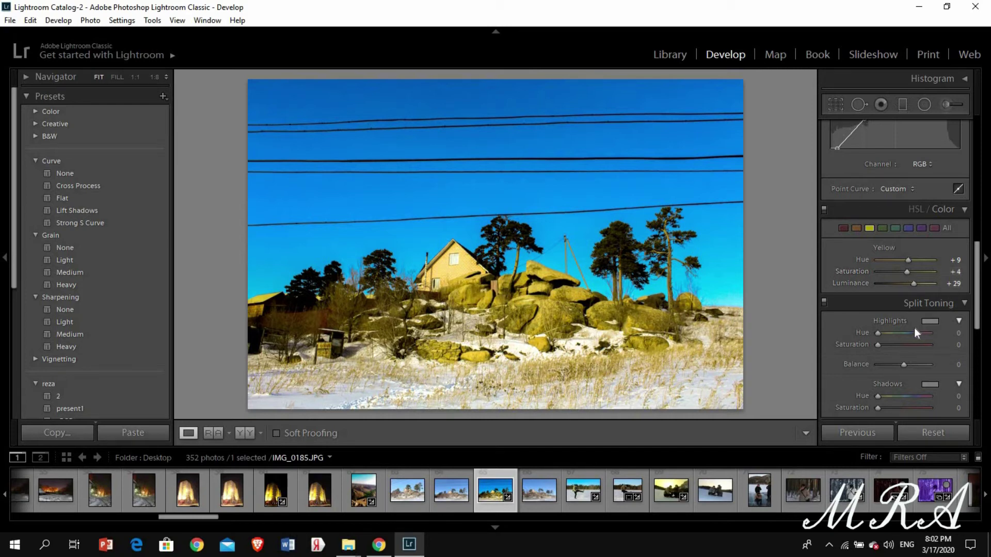
# Step: Set Blue Hue +7, Saturation +76 and Luminance −16 for a deeper sky
pyautogui.click(907, 229)
pyautogui.moveTo(909, 271)
pyautogui.mouseDown()
pyautogui.moveTo(926, 272)
pyautogui.moveTo(897, 260)
pyautogui.moveTo(908, 262)
pyautogui.mouseUp()
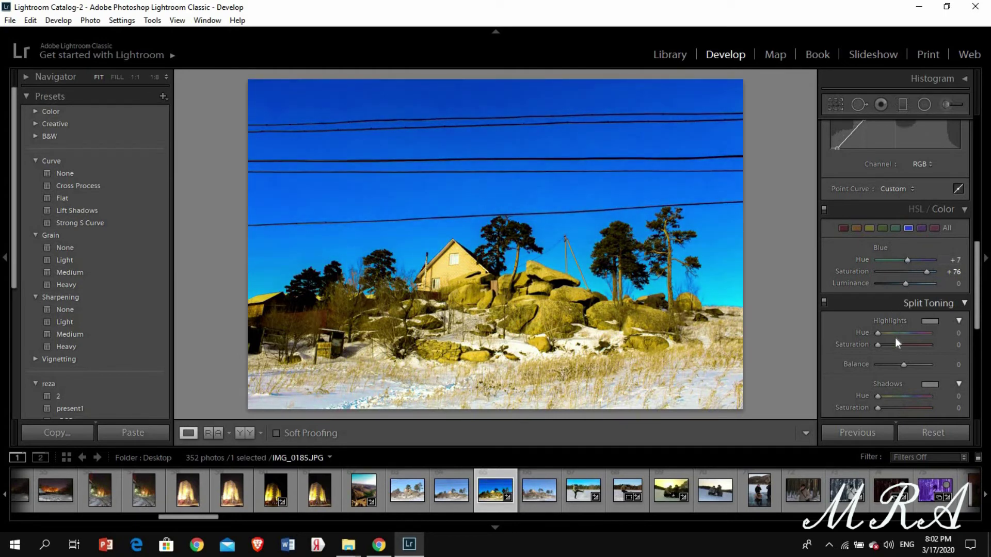
pyautogui.moveTo(905, 284); pyautogui.dragTo(902, 285)
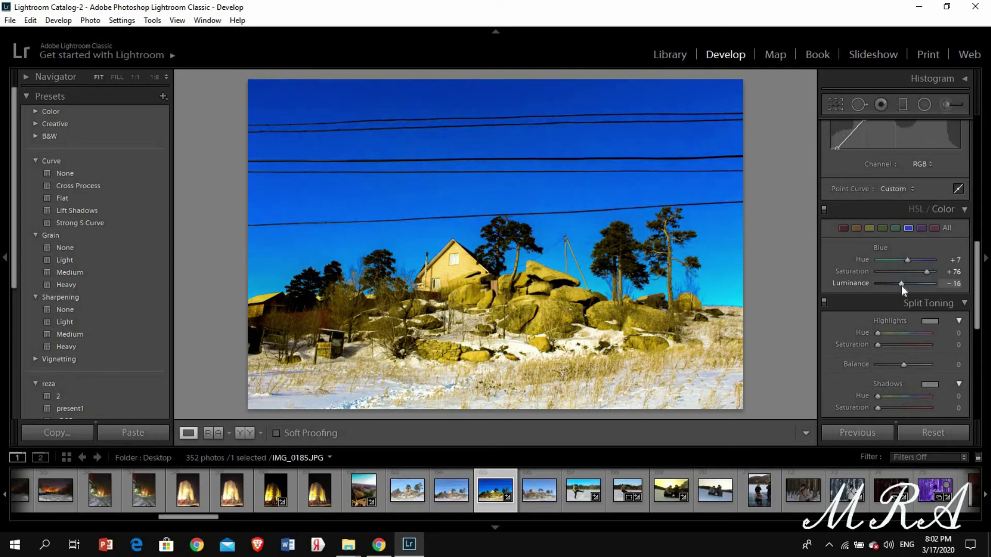
# Step: Reset the Green hue and saturation to 0 by entering the values
pyautogui.click(895, 228)
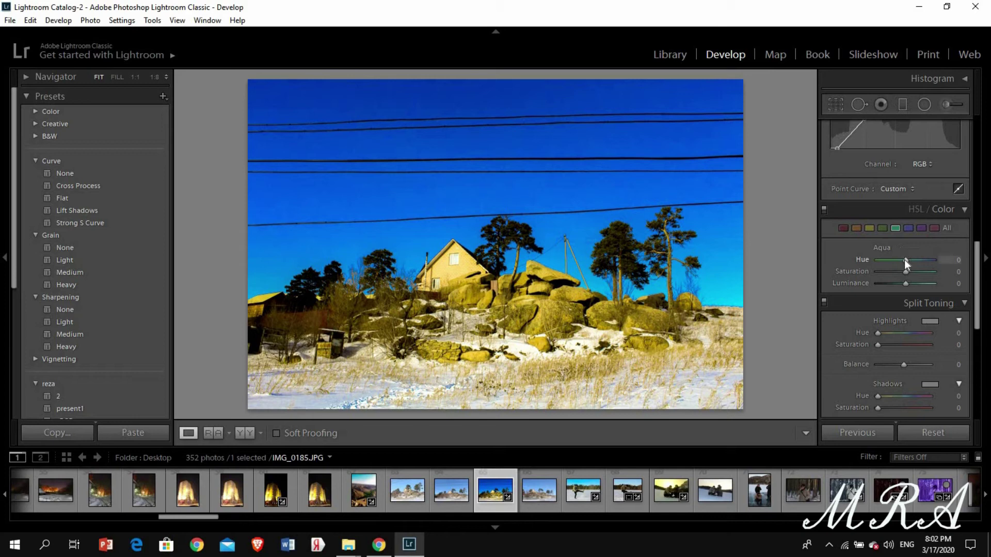
pyautogui.click(883, 228)
pyautogui.moveTo(934, 262)
pyautogui.mouseDown()
pyautogui.moveTo(898, 265)
pyautogui.moveTo(907, 272)
pyautogui.mouseUp()
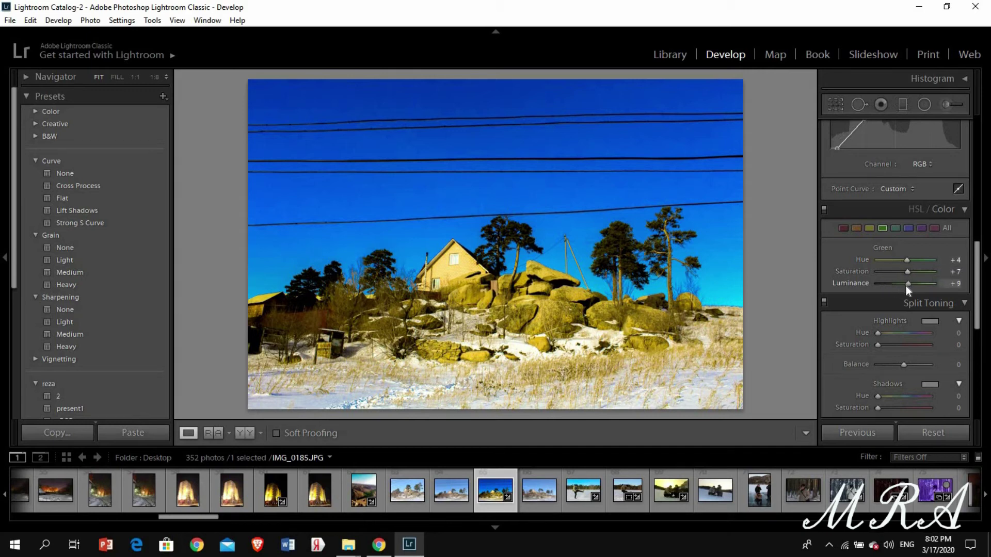
pyautogui.click(953, 261)
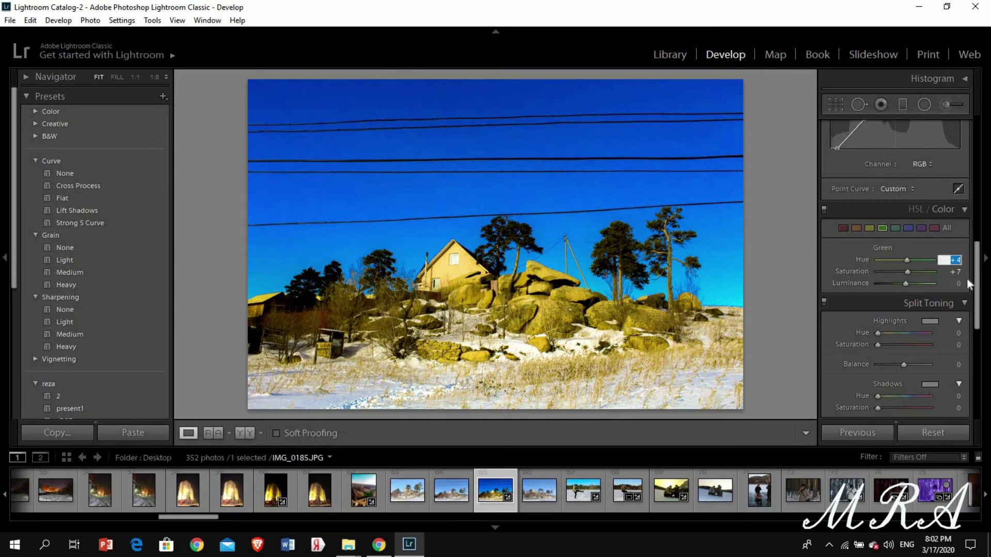
pyautogui.write('0')
pyautogui.press('Tab')
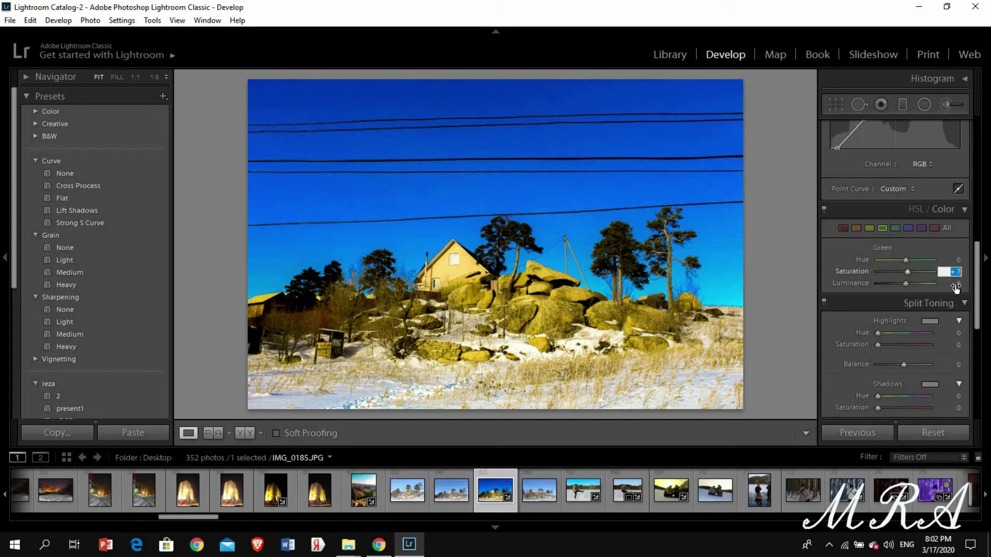
pyautogui.write('0')
pyautogui.press('Tab')
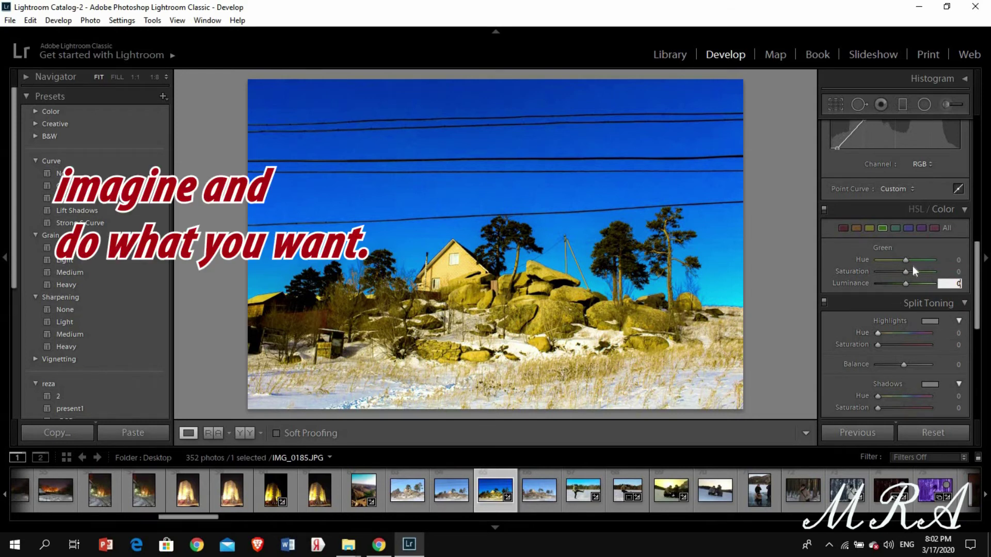
pyautogui.click(917, 229)
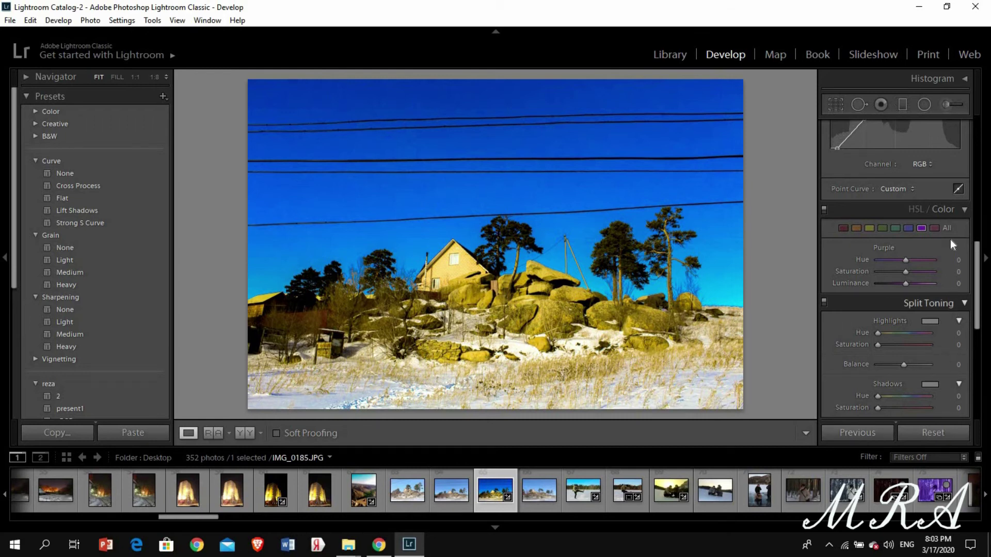
# Step: Set split-toning Highlights Hue 77, Saturation 19, and Shadows Hue 129
pyautogui.scroll(-3, 933, 269)
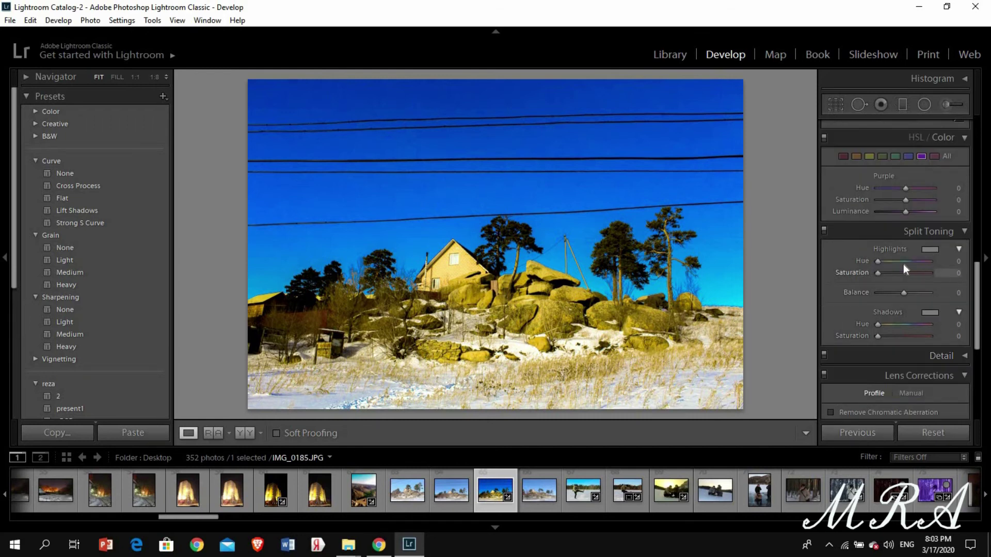
pyautogui.click(889, 262)
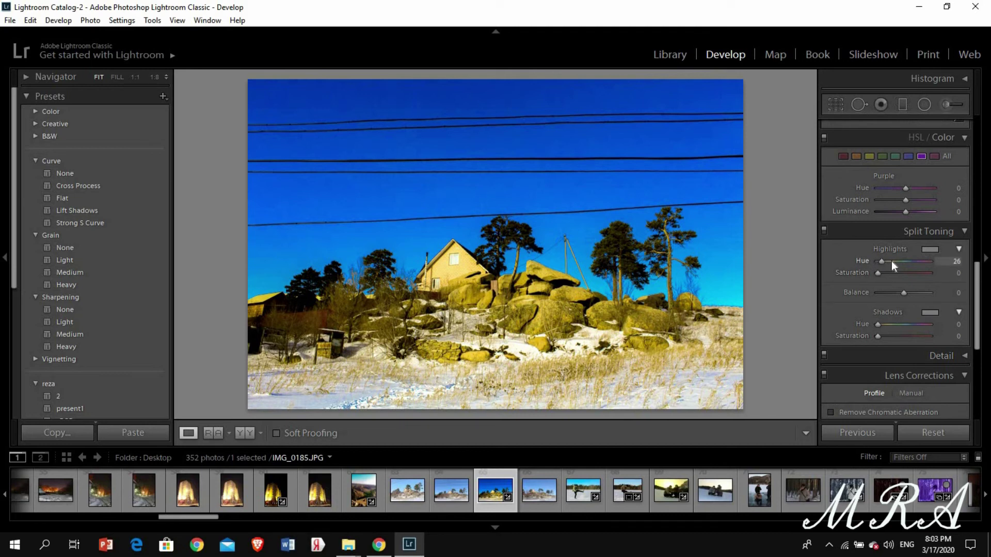
pyautogui.click(891, 273)
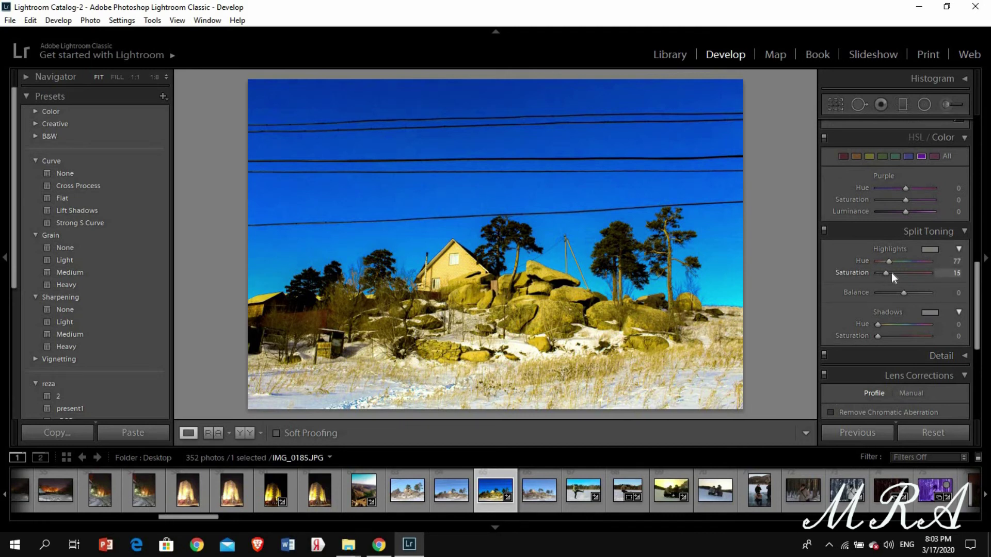
pyautogui.moveTo(887, 262)
pyautogui.mouseDown()
pyautogui.moveTo(910, 262)
pyautogui.moveTo(899, 268)
pyautogui.mouseUp()
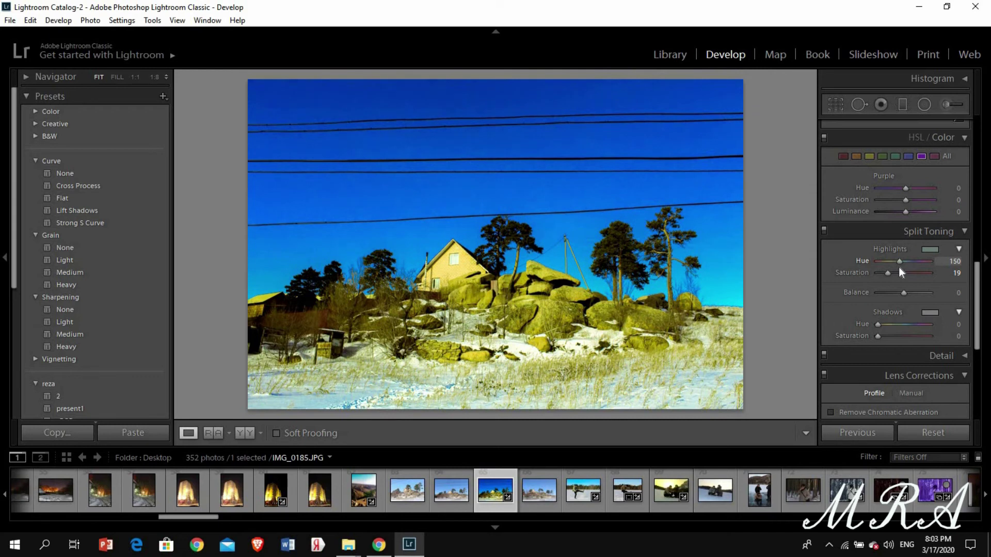
pyautogui.moveTo(893, 268); pyautogui.dragTo(888, 268)
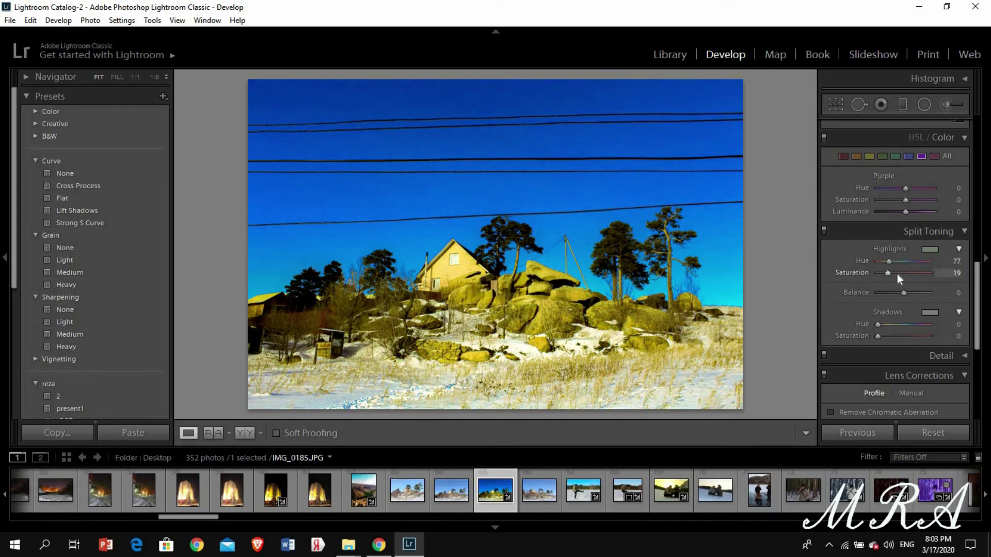
pyautogui.moveTo(885, 273)
pyautogui.mouseDown()
pyautogui.moveTo(940, 280)
pyautogui.moveTo(891, 278)
pyautogui.mouseUp()
pyautogui.press('Up')
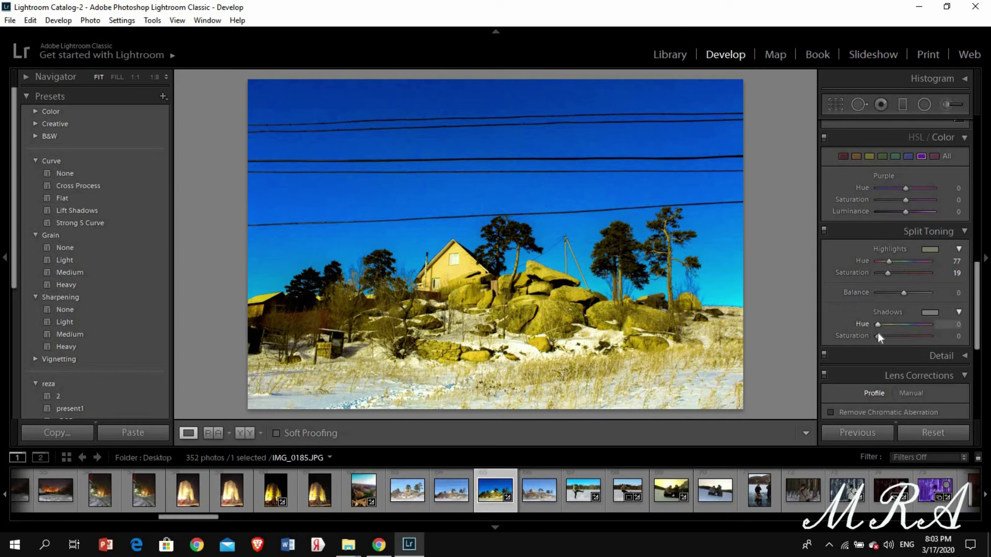
pyautogui.moveTo(878, 324)
pyautogui.mouseDown()
pyautogui.moveTo(923, 338)
pyautogui.moveTo(871, 341)
pyautogui.mouseUp()
# Step: Inspect the shed, house roof and rocks at 1:1, then return to Fit
pyautogui.moveTo(309, 333)
pyautogui.mouseDown()
pyautogui.moveTo(462, 319)
pyautogui.moveTo(640, 413)
pyautogui.mouseUp()
pyautogui.moveTo(454, 240)
pyautogui.mouseDown()
pyautogui.moveTo(410, 195)
pyautogui.moveTo(539, 233)
pyautogui.mouseUp()
pyautogui.click(539, 233)
pyautogui.click(571, 301)
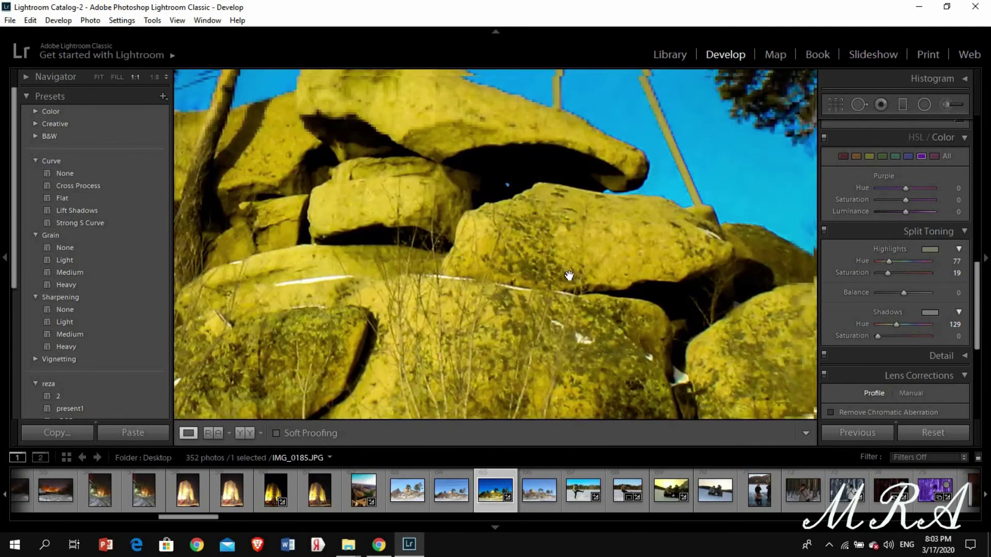
pyautogui.click(761, 336)
# Step: Review the right-panel settings, then set Split Toning Shadows Hue 64 and Saturation 13
pyautogui.scroll(-2, 857, 334)
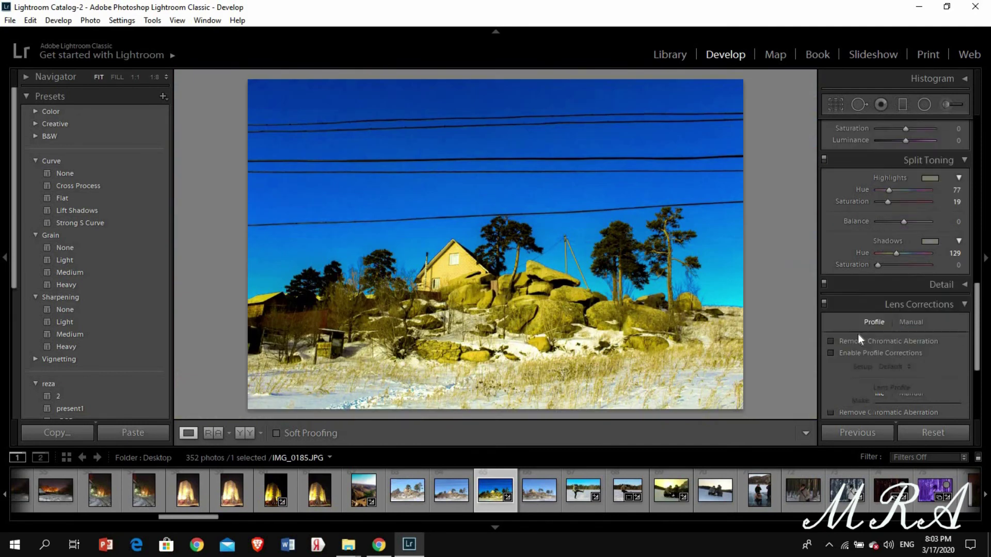
pyautogui.scroll(-2, 858, 333)
pyautogui.scroll(-2, 858, 333)
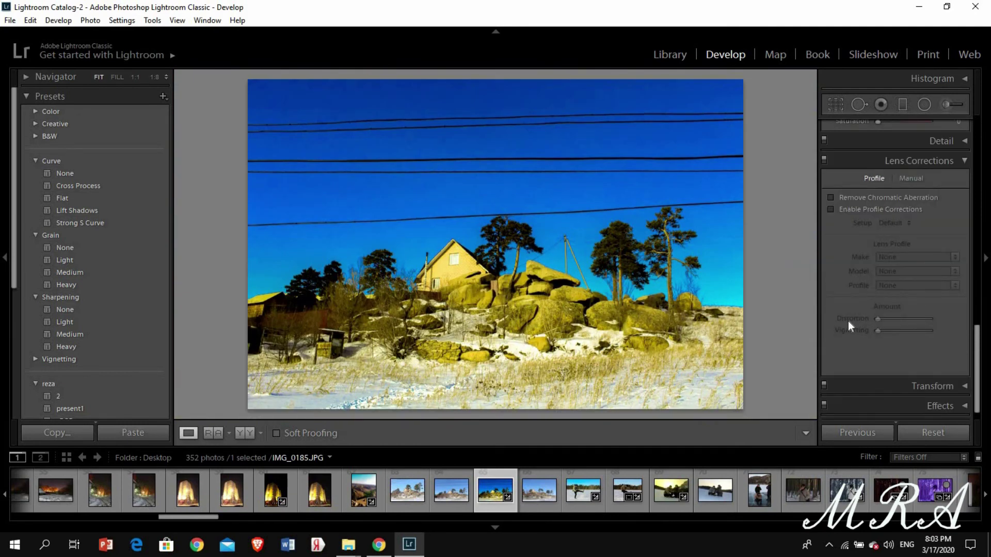
pyautogui.scroll(3, 847, 322)
pyautogui.scroll(2, 867, 299)
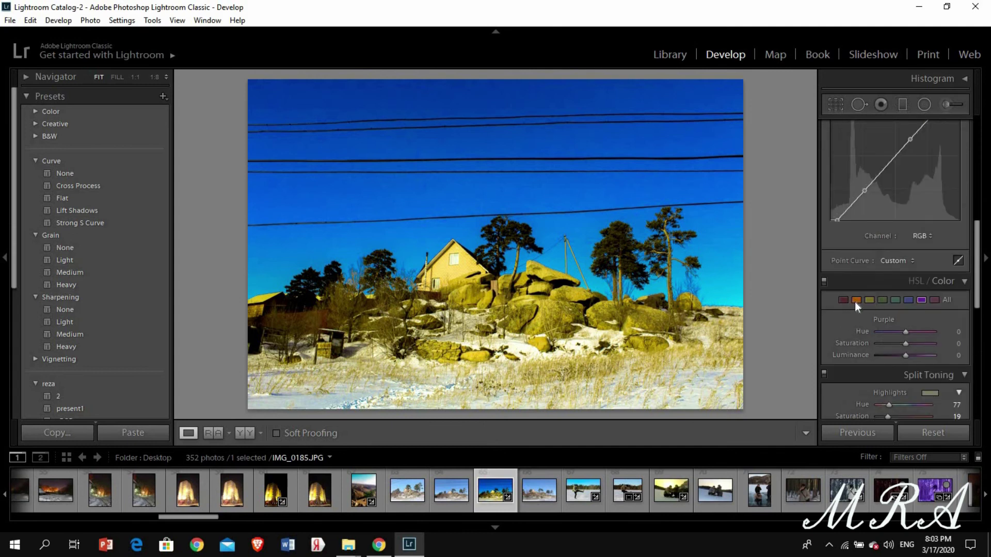
pyautogui.scroll(3, 855, 302)
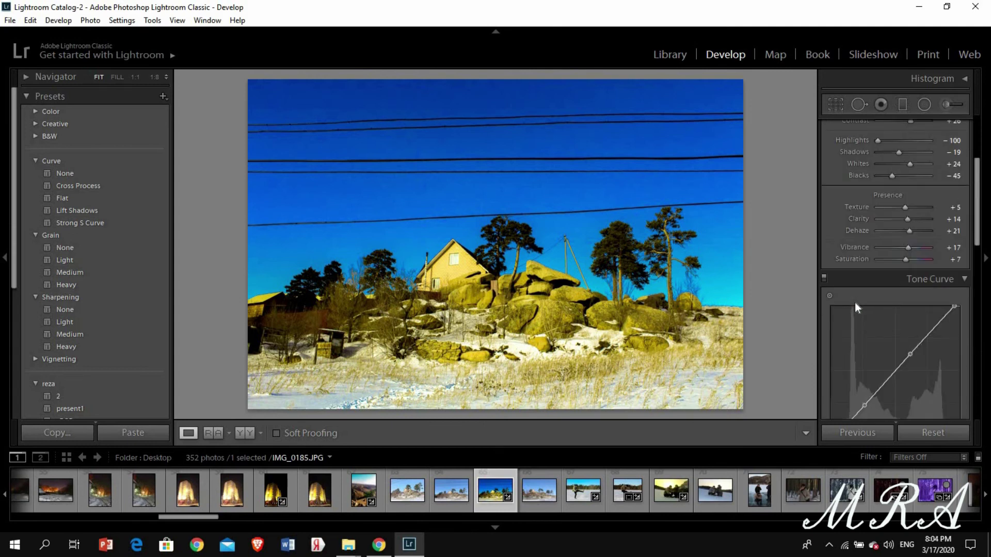
pyautogui.scroll(2, 870, 276)
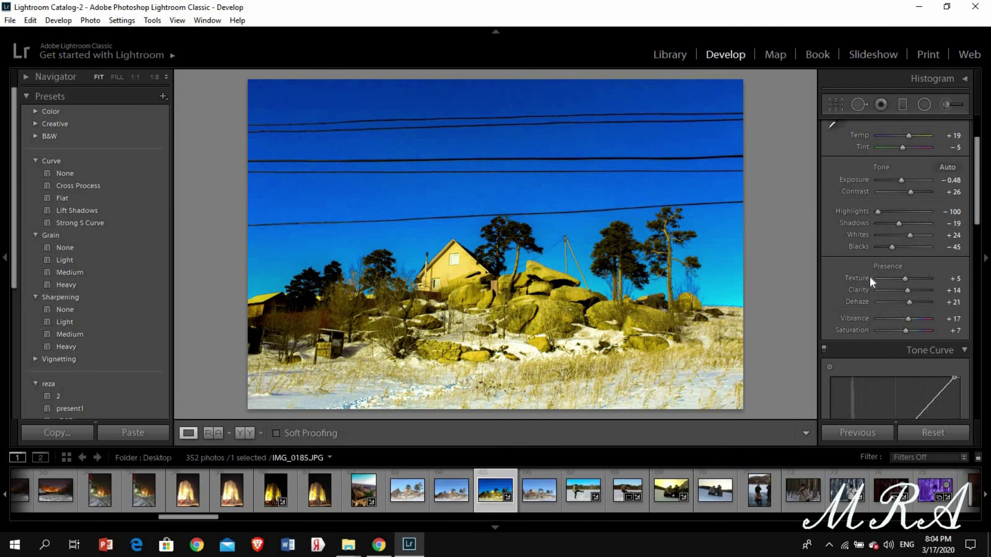
pyautogui.scroll(-3, 870, 278)
pyautogui.scroll(-3, 869, 277)
pyautogui.scroll(-2, 869, 279)
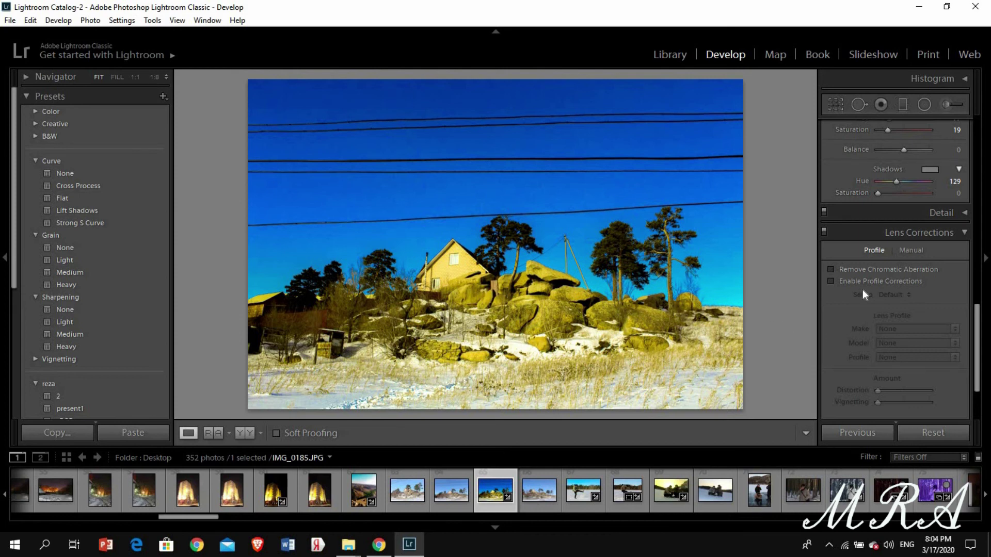
pyautogui.scroll(2, 875, 292)
pyautogui.scroll(2, 873, 329)
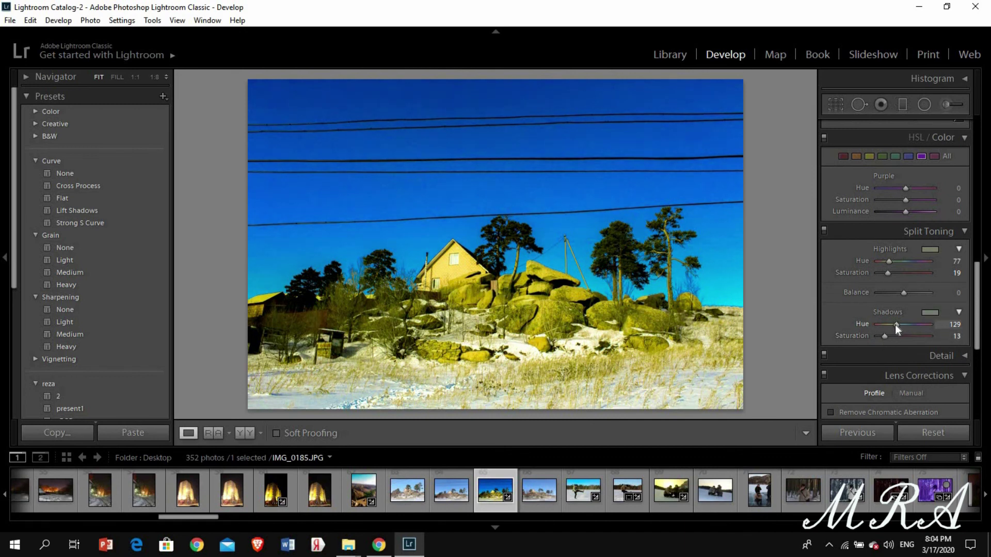
pyautogui.moveTo(895, 324); pyautogui.dragTo(885, 343)
# Step: Show Before/After side by side, then a split view zoomed on the house
pyautogui.click(244, 432)
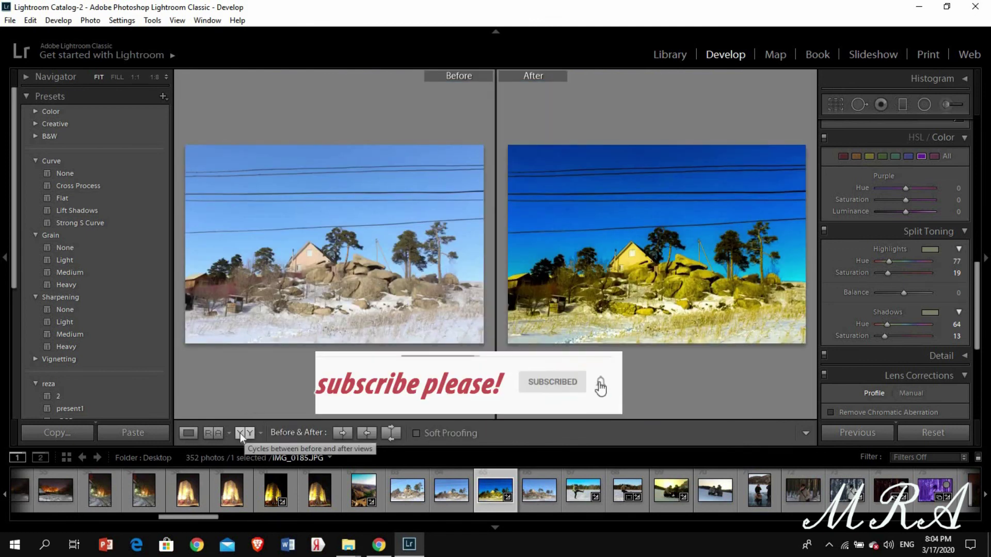
pyautogui.click(240, 432)
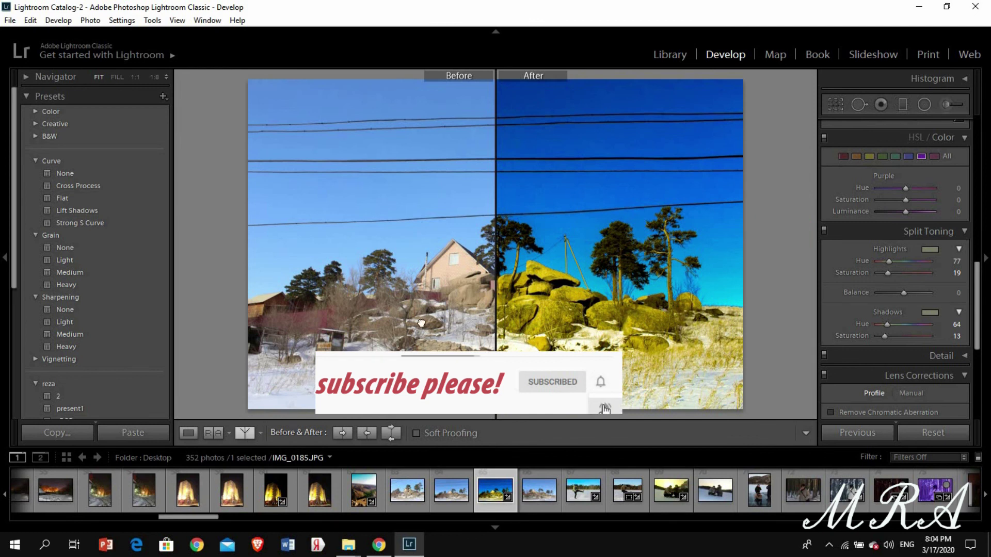
pyautogui.moveTo(422, 323); pyautogui.dragTo(428, 295)
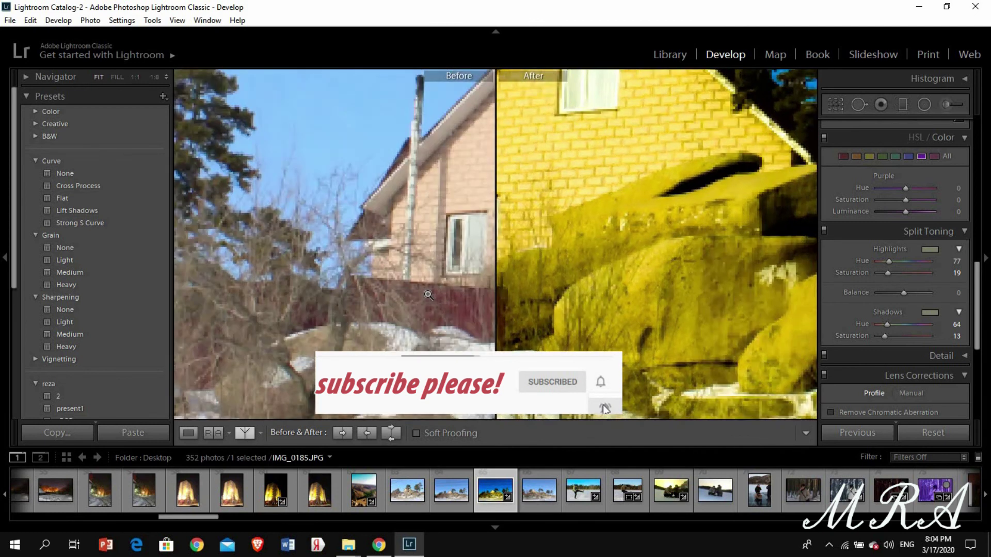
pyautogui.click(428, 296)
# Step: Try the Top/Bottom comparison layout, then settle on Before/After Left/Right
pyautogui.click(261, 433)
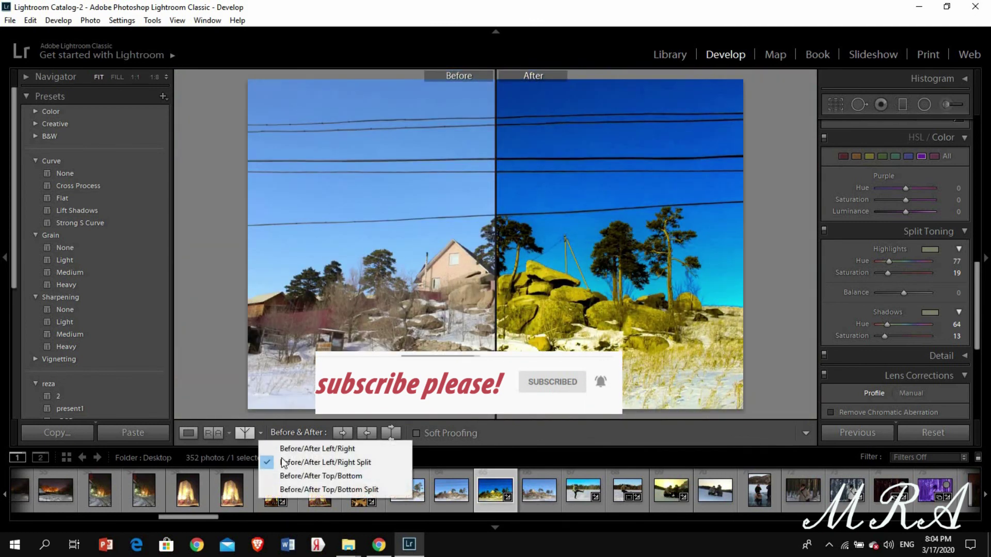
pyautogui.click(290, 475)
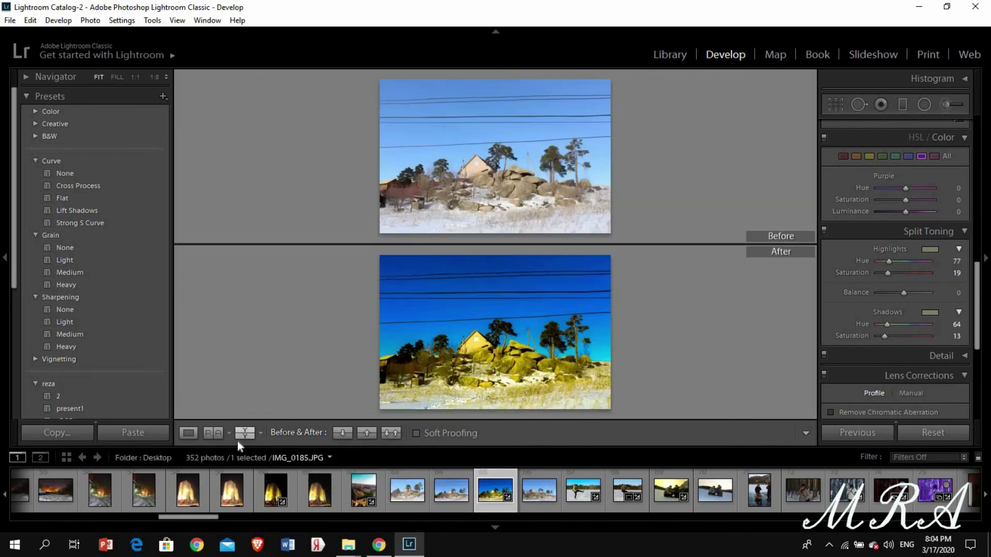
pyautogui.click(261, 433)
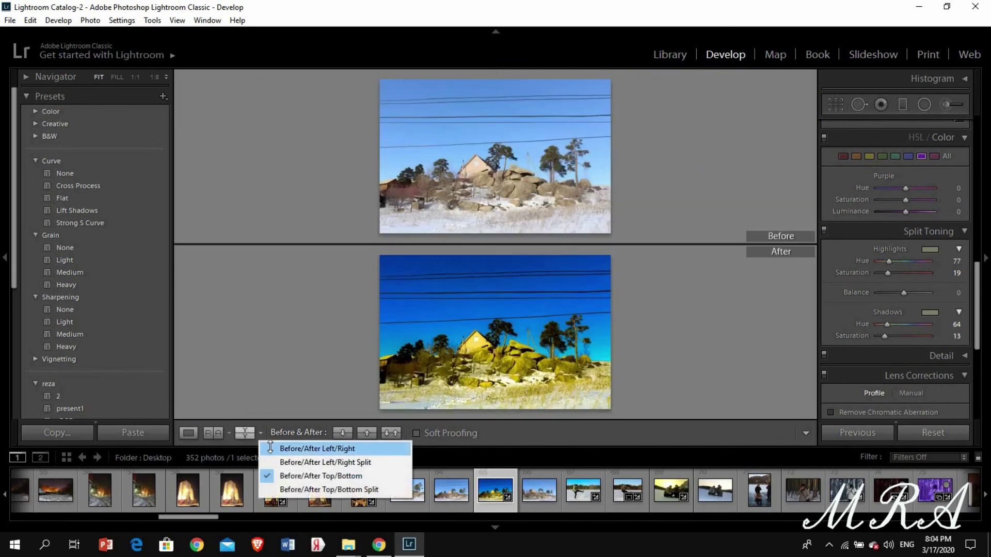
pyautogui.click(289, 445)
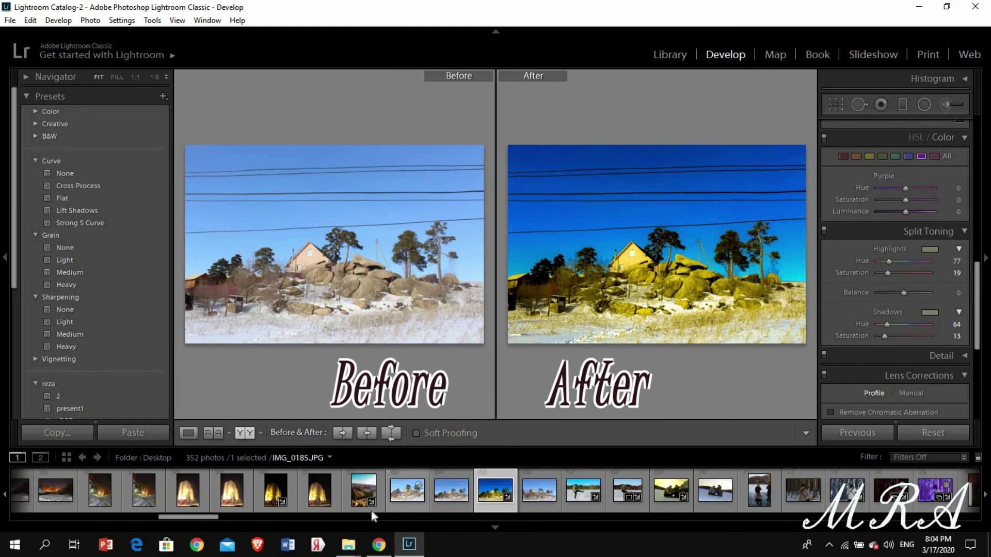